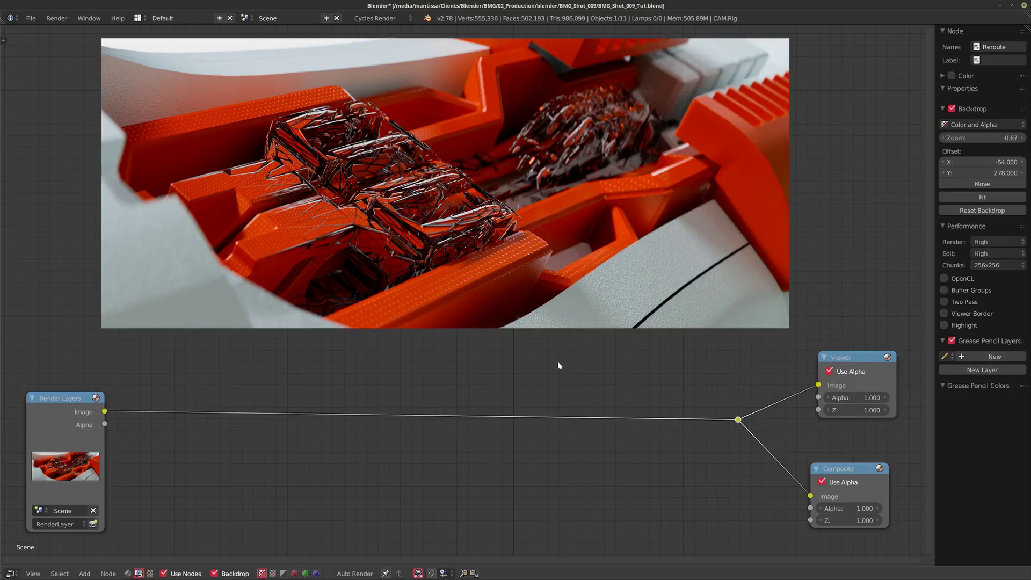
# Step: Reposition the Composite node just beneath the Viewer and nudge the Render Layers node level with the reroute point
pyautogui.moveTo(836, 472); pyautogui.dragTo(848, 460)
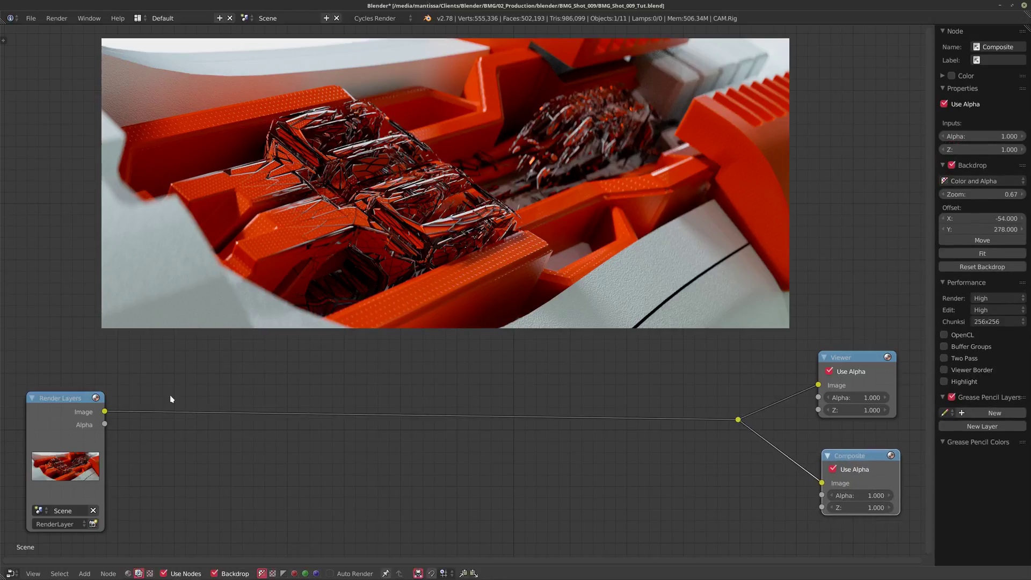
pyautogui.moveTo(74, 404); pyautogui.dragTo(77, 411)
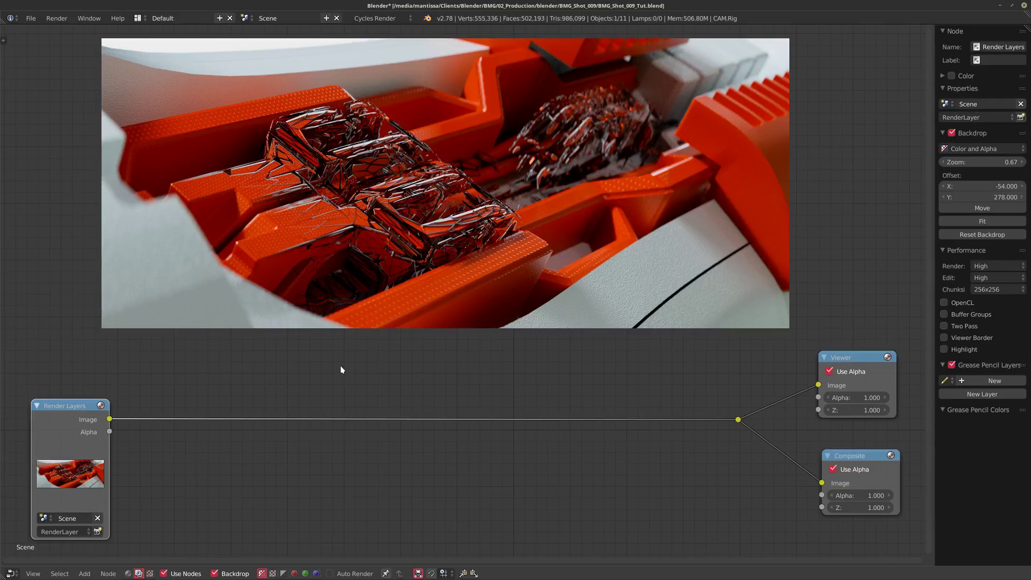
pyautogui.hotkey('shift', 'a')
pyautogui.press('Escape')
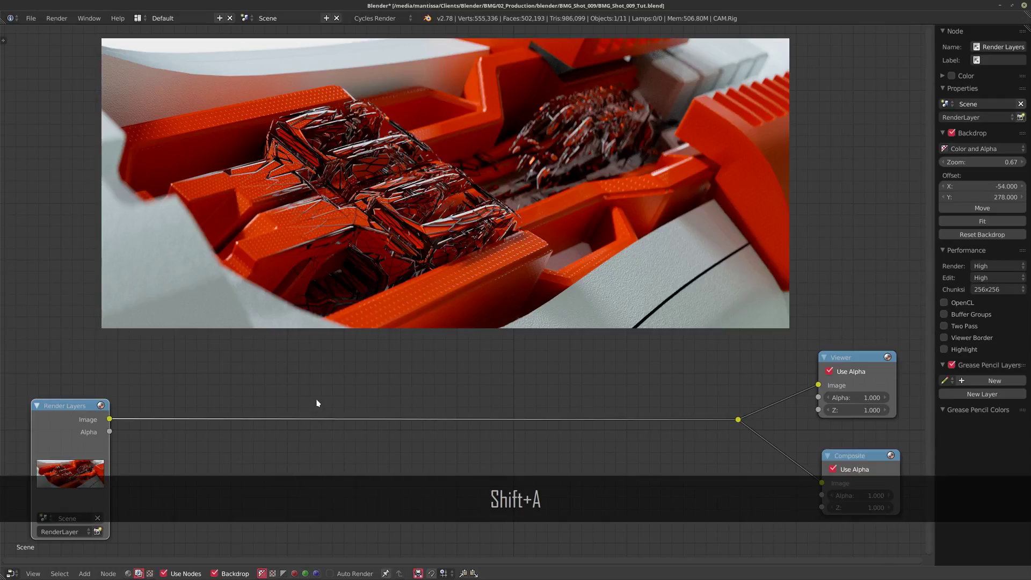
# Step: Add a Glare node and insert it on the link between Render Layers and the reroute point
pyautogui.hotkey('shift', 'a')
pyautogui.moveTo(298, 444)
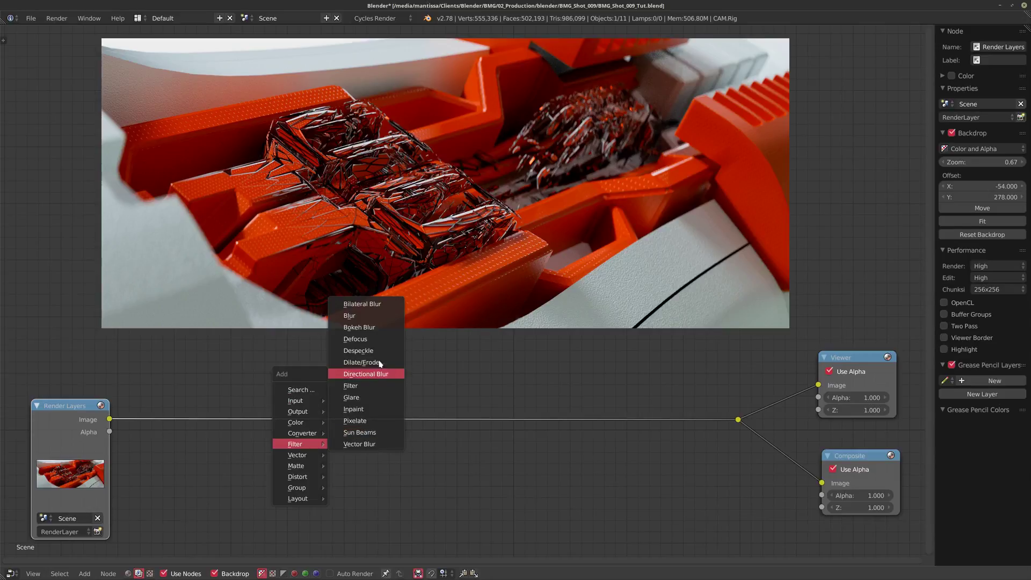
pyautogui.click(357, 398)
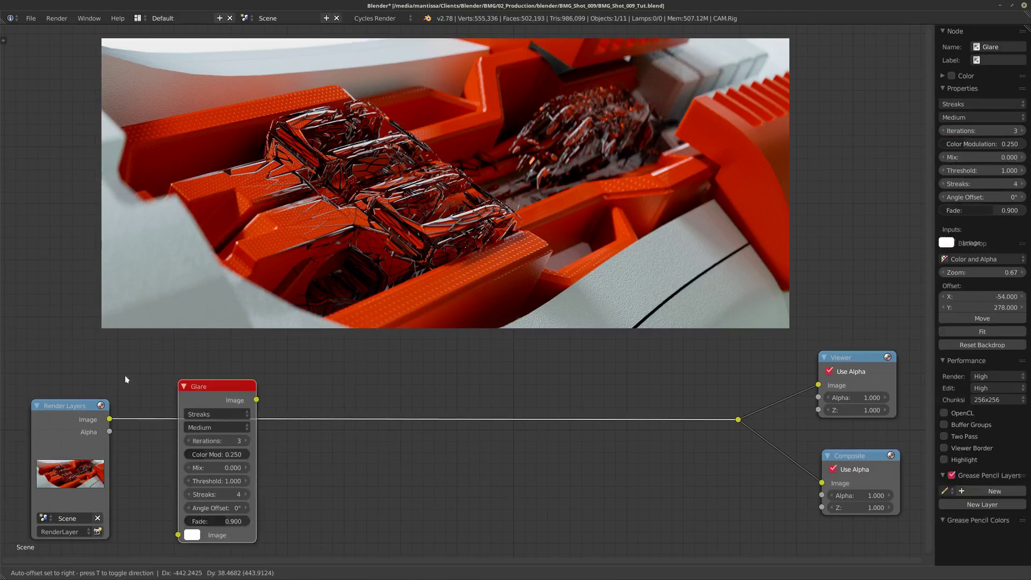
pyautogui.click(173, 344)
# Step: Shift the Glare node slightly upward and set its glare type to Fog Glow
pyautogui.scroll(2, 354, 396)
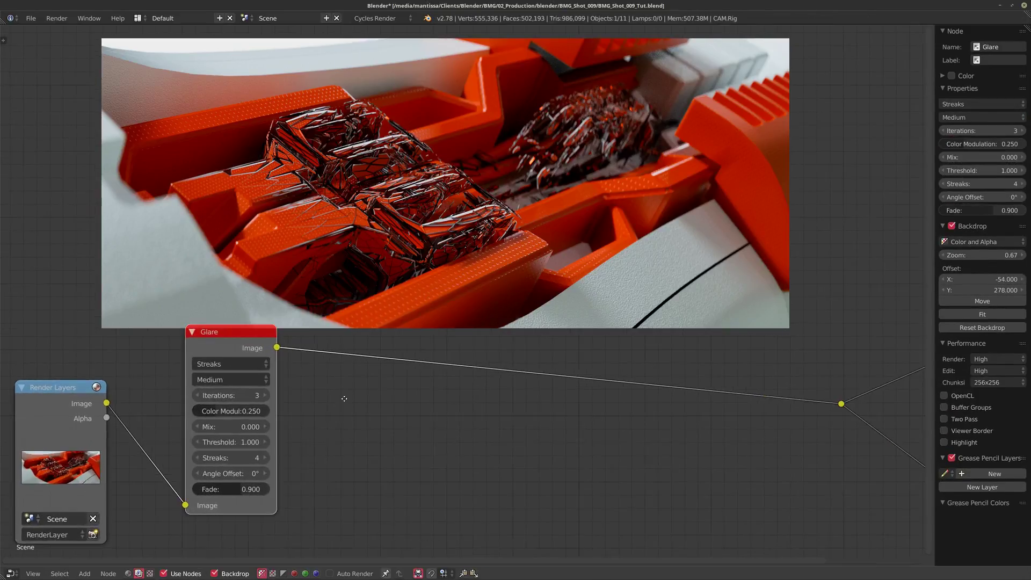
pyautogui.moveTo(344, 399); pyautogui.dragTo(357, 379, button='middle')
pyautogui.scroll(1, 317, 392)
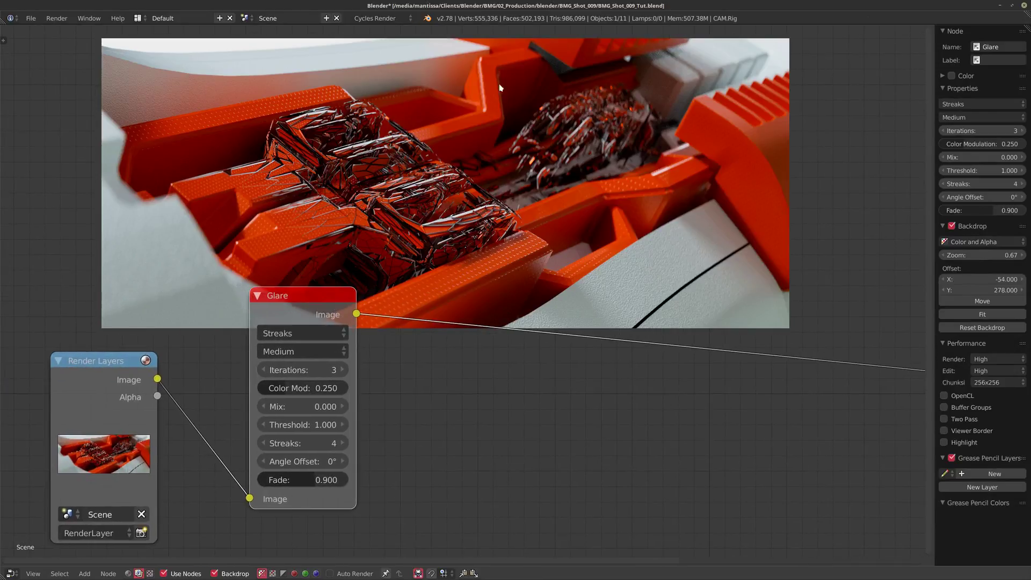
pyautogui.moveTo(301, 309)
pyautogui.mouseDown()
pyautogui.moveTo(315, 274)
pyautogui.moveTo(306, 290)
pyautogui.mouseUp()
pyautogui.click(338, 317)
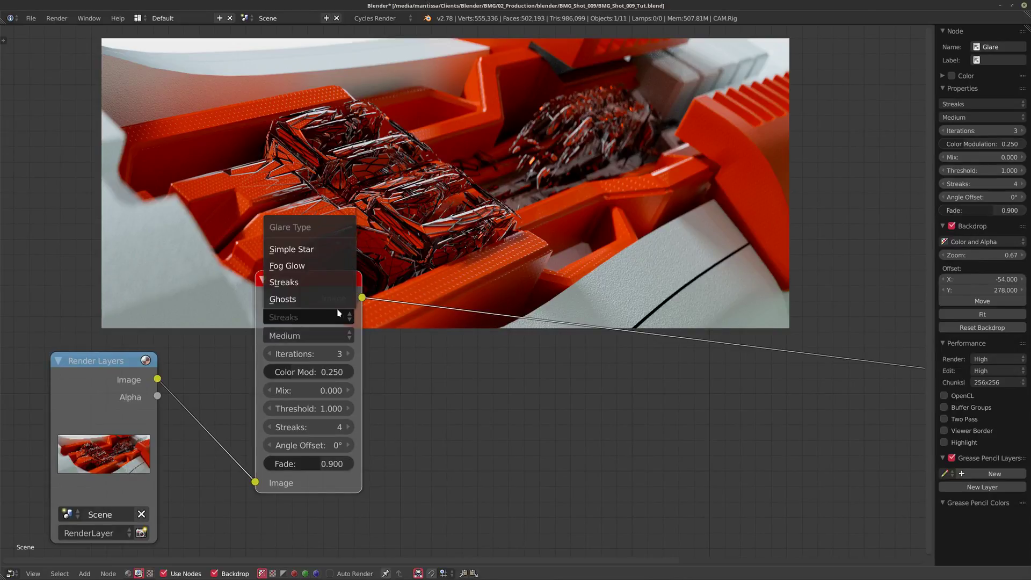
pyautogui.click(322, 267)
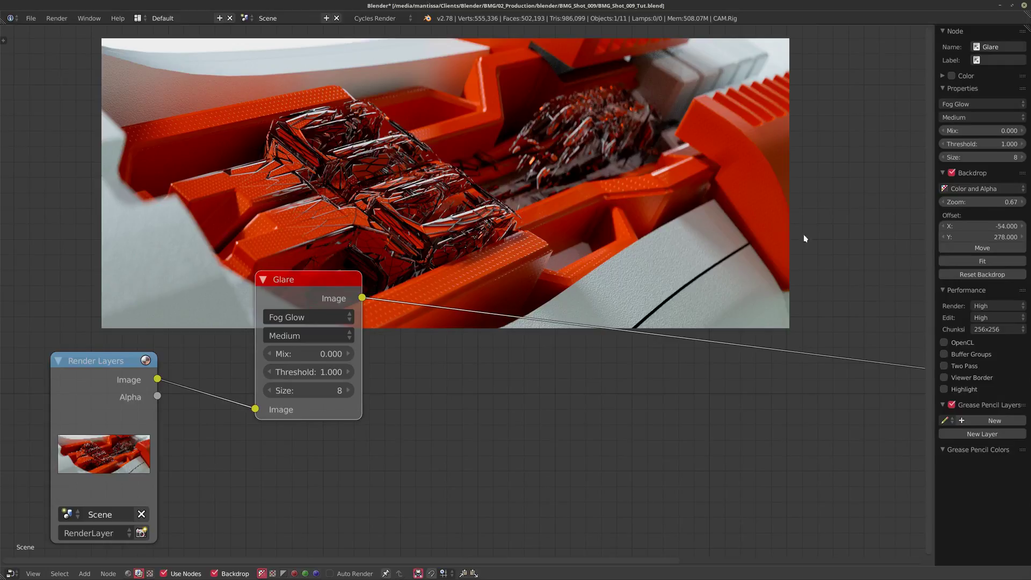
# Step: Enlarge the backdrop to a zoom of 0.89, and set the Glare node's threshold to 0.1 and size to 9
pyautogui.moveTo(964, 202); pyautogui.dragTo(1021, 202)
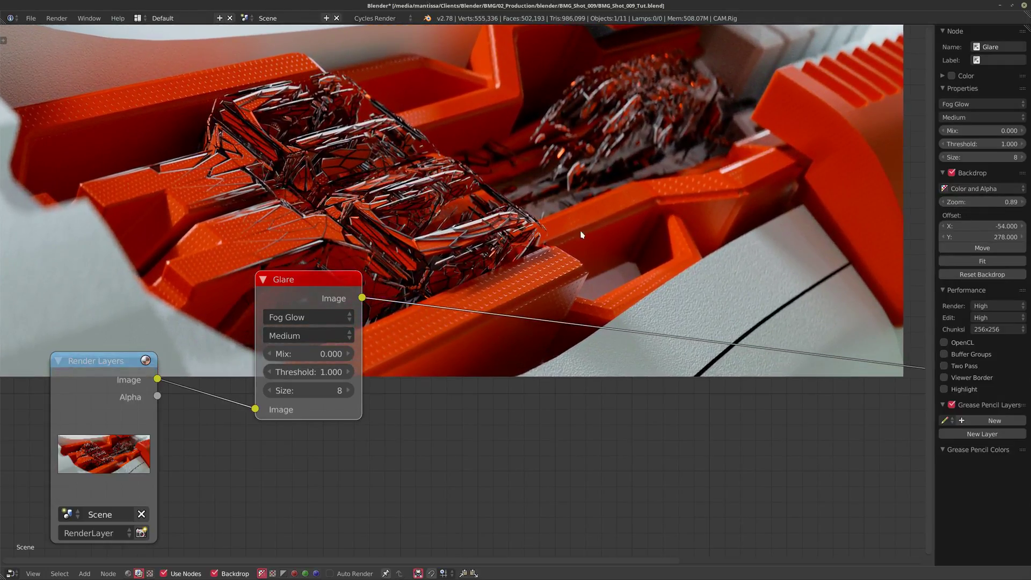
pyautogui.moveTo(581, 235); pyautogui.dragTo(552, 241, button='middle')
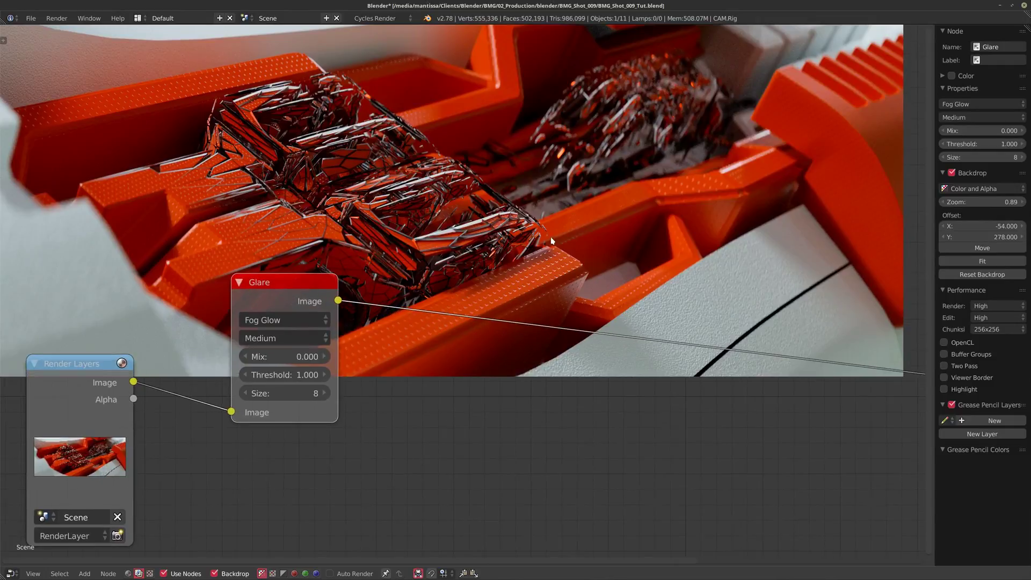
pyautogui.click(287, 374)
pyautogui.write('.1')
pyautogui.press('Return')
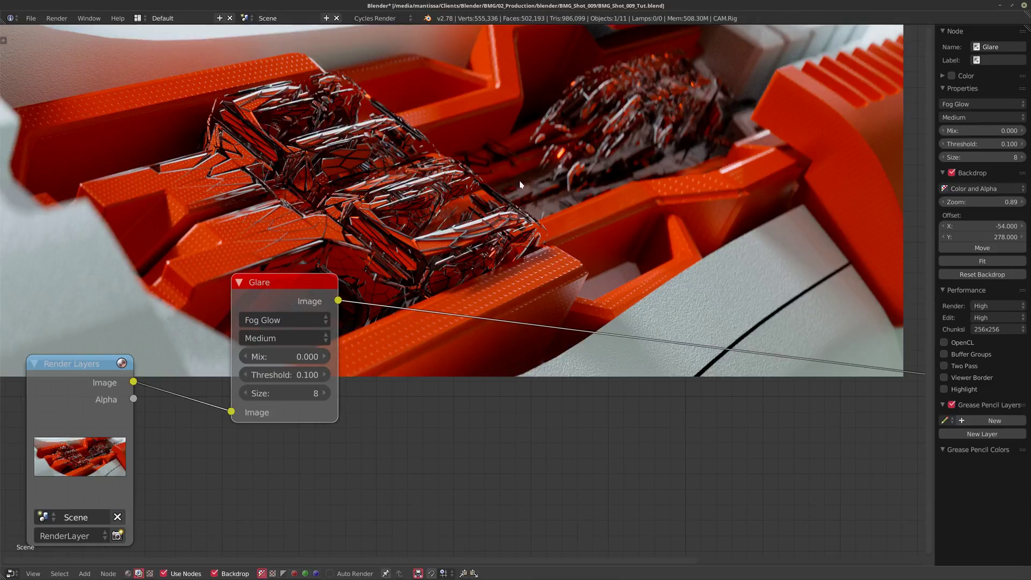
pyautogui.click(325, 393)
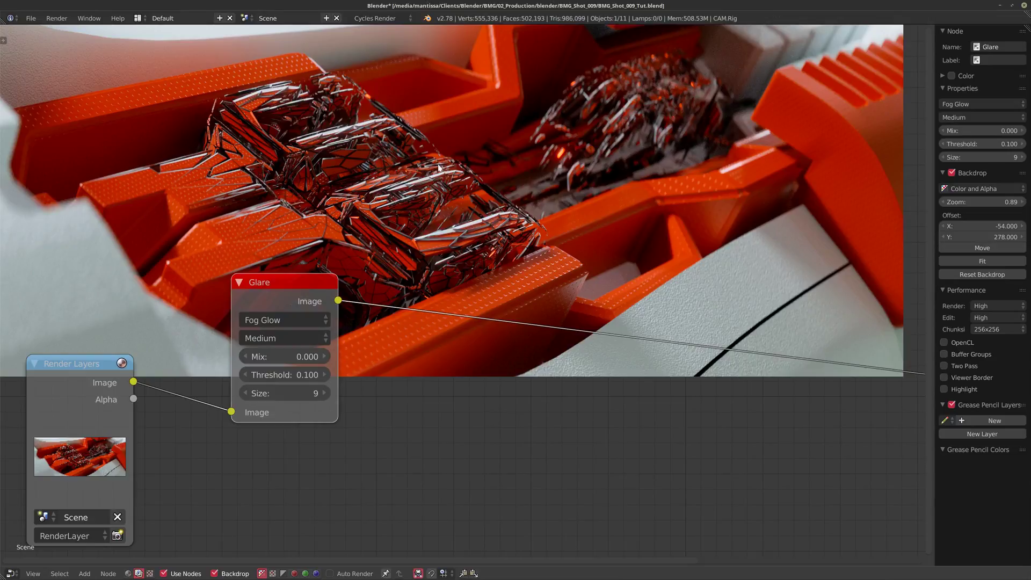
# Step: Try a threshold of 0 on the Glare node
pyautogui.click(282, 381)
pyautogui.write('0.1')
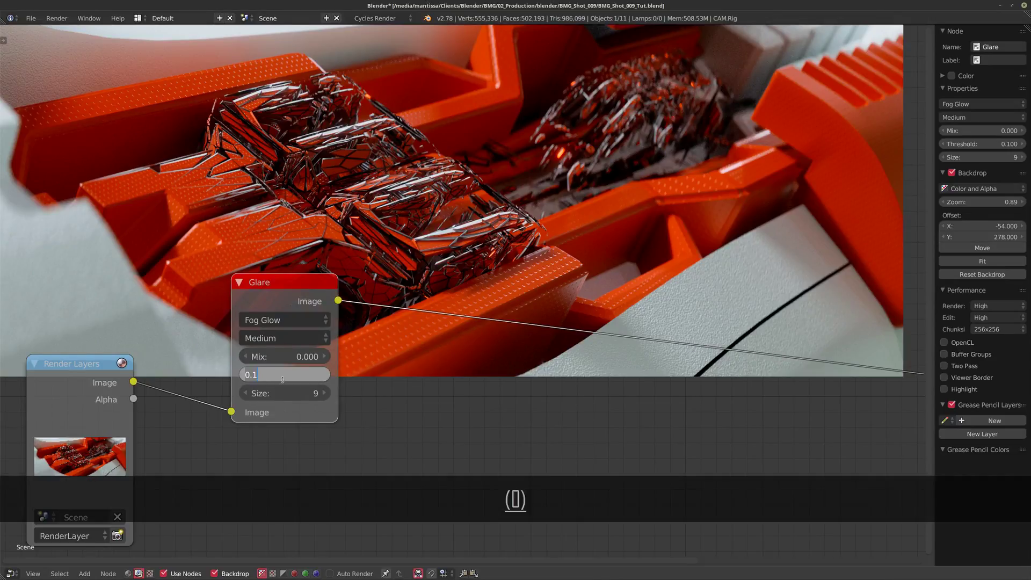
pyautogui.press('Return')
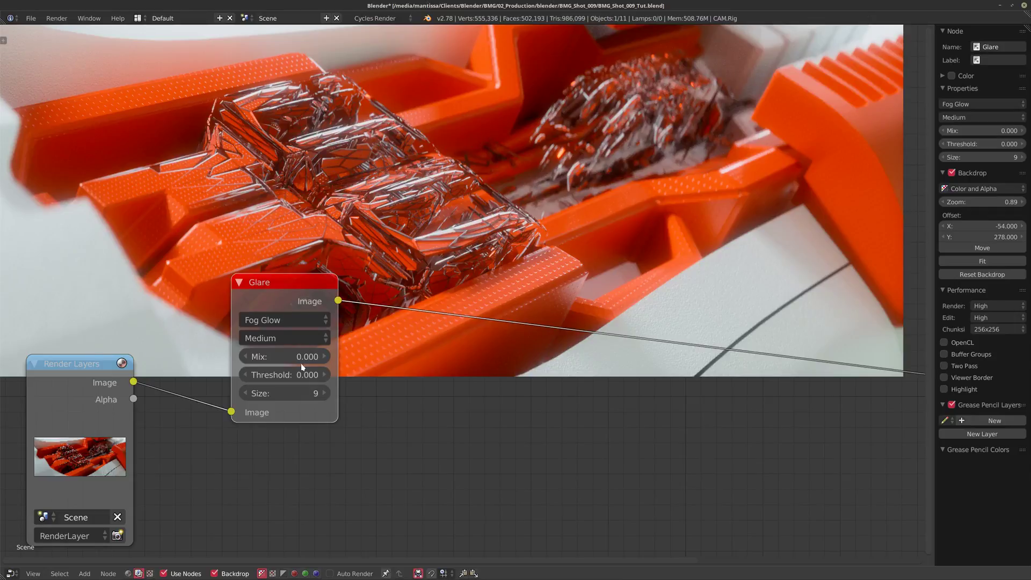
# Step: Set the Glare node's threshold to 0.05
pyautogui.click(289, 375)
pyautogui.write('.05')
pyautogui.press('Return')
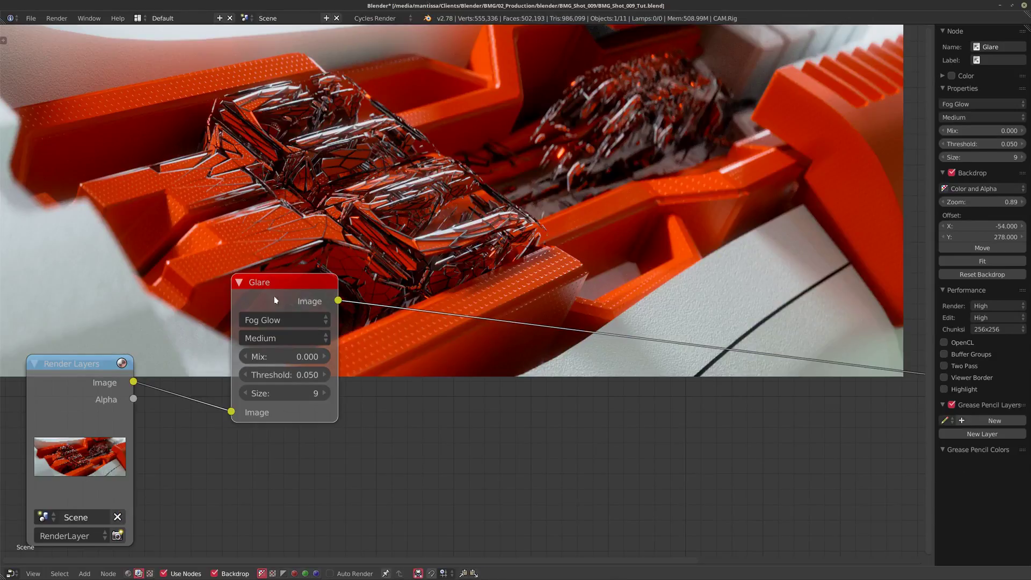
# Step: Compare the image with and without the fog glow by toggling the Glare node's mute
pyautogui.press('m')
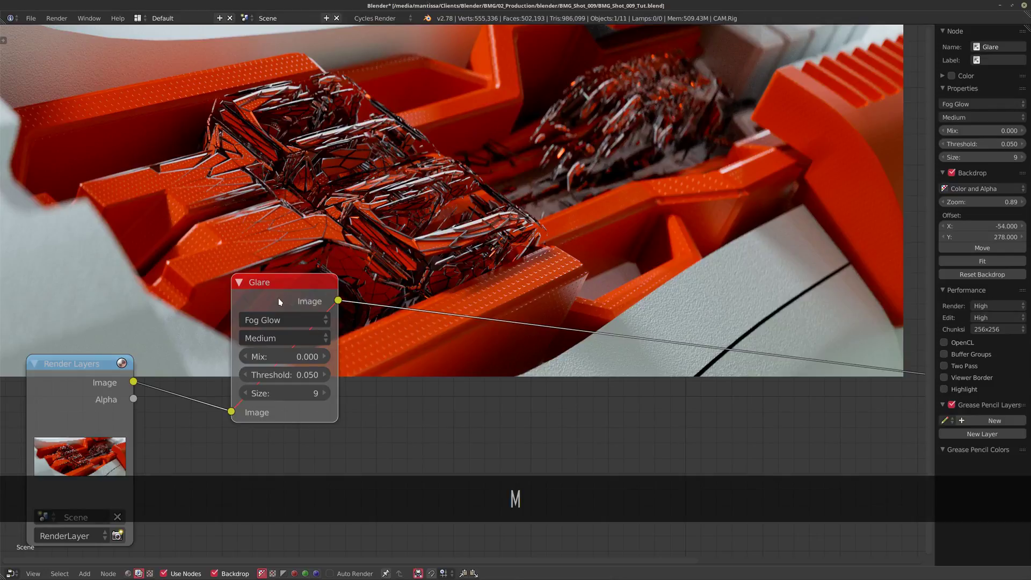
pyautogui.press('m')
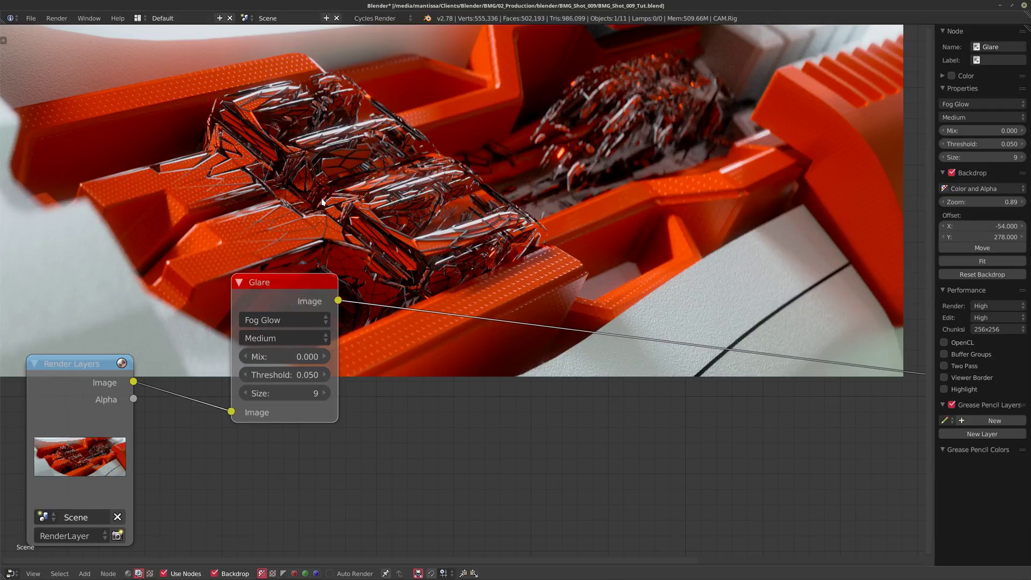
pyautogui.press('m')
pyautogui.press('m')
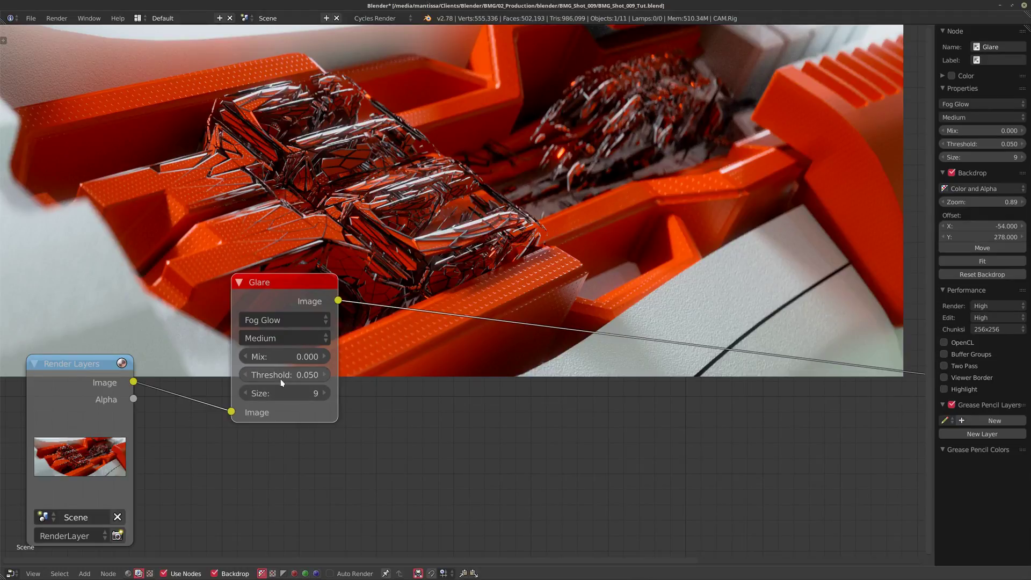
# Step: Mute the Glare node
pyautogui.scroll(-3, 507, 411)
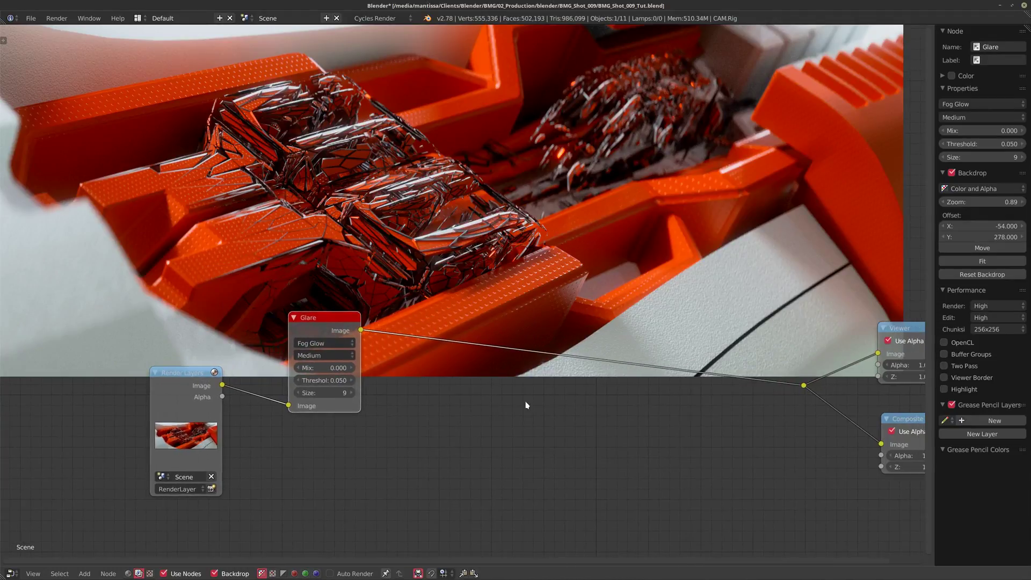
pyautogui.hotkey('shift', 'a')
pyautogui.press('m')
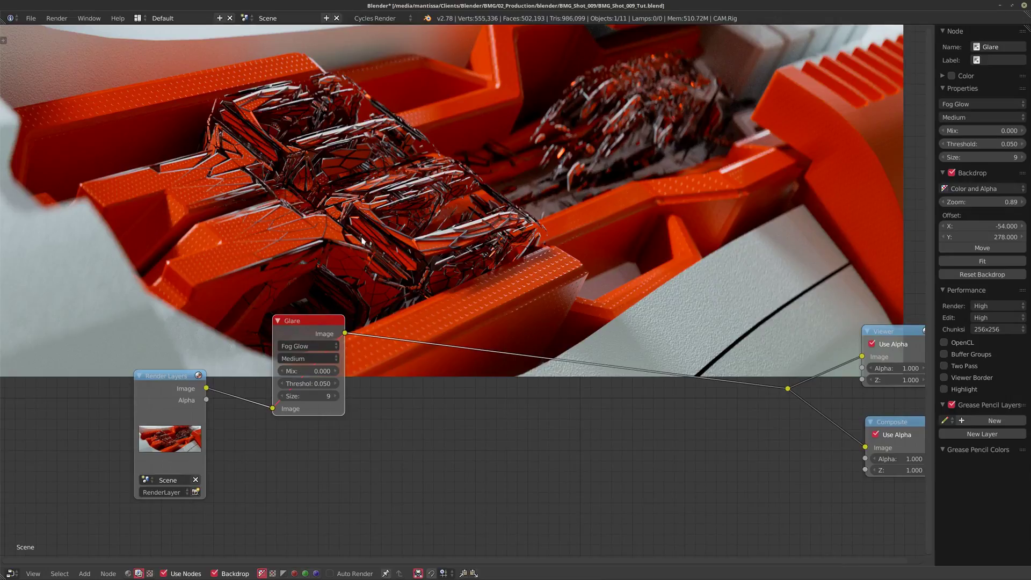
# Step: Insert a Blur node on the link between Glare and the reroute point, and move the Glare node lower
pyautogui.hotkey('shift', 'a')
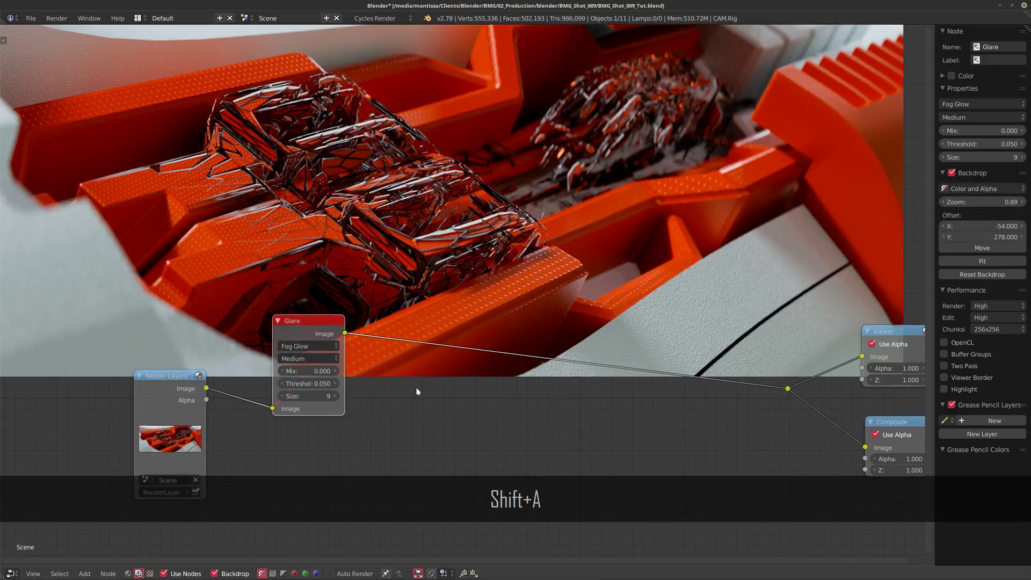
pyautogui.hotkey('shift', 'a')
pyautogui.moveTo(400, 396)
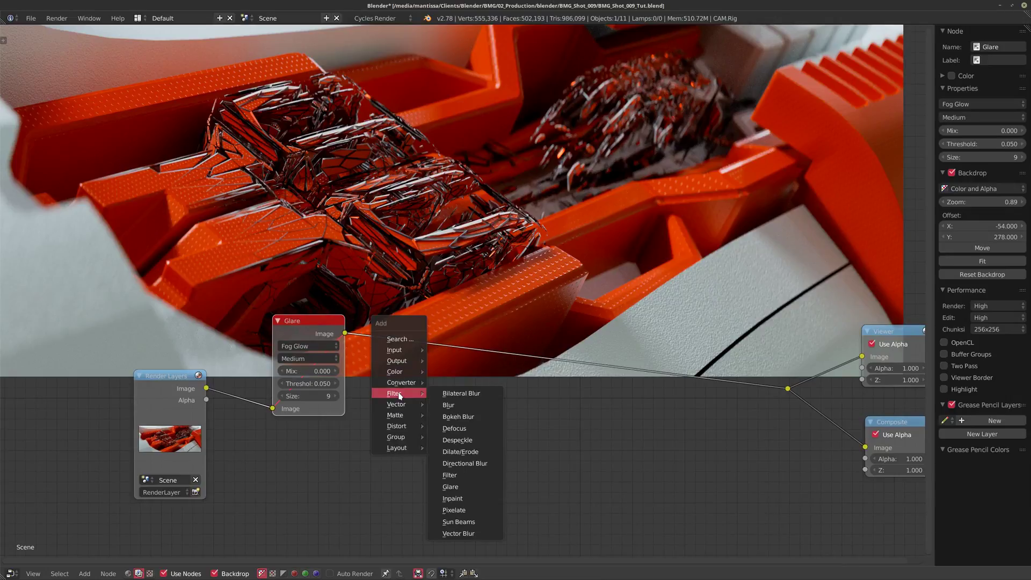
pyautogui.click(455, 405)
pyautogui.click(414, 329)
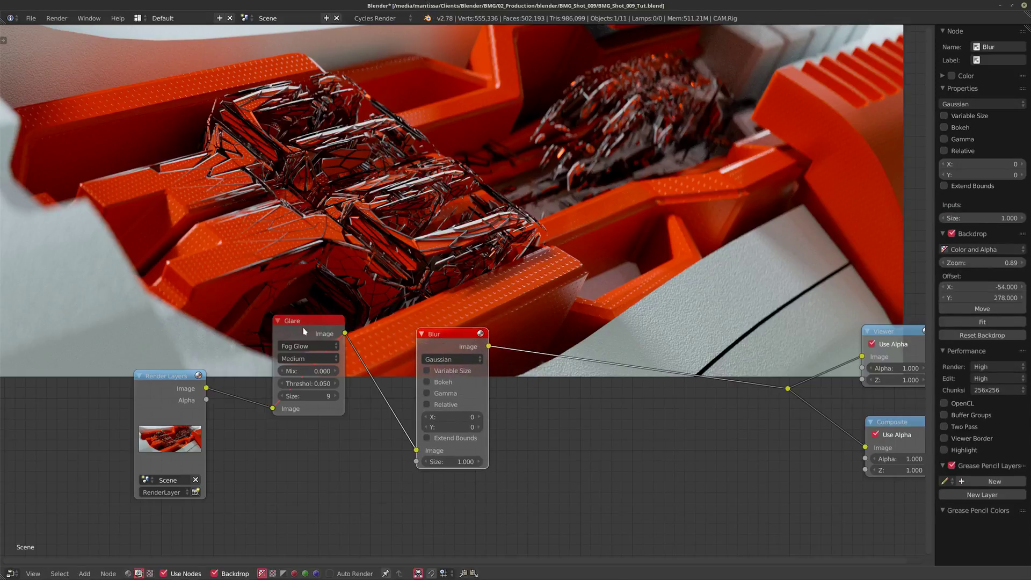
pyautogui.moveTo(310, 334); pyautogui.dragTo(291, 410)
# Step: Set the Blur node's filter type to Fast Gaussian and enable Relative sizing
pyautogui.scroll(2, 352, 220)
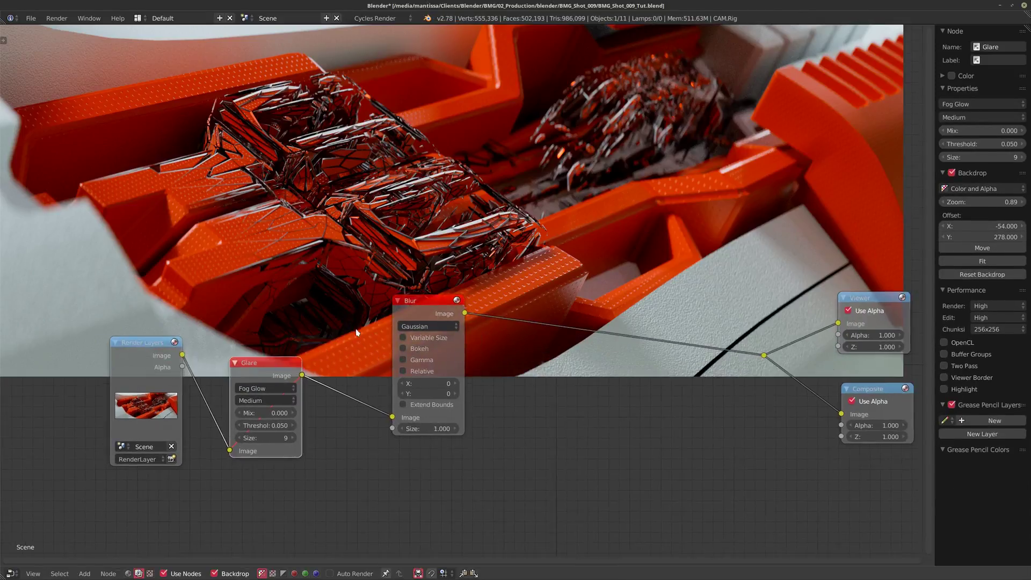
pyautogui.moveTo(493, 383); pyautogui.dragTo(434, 399, button='middle')
pyautogui.scroll(2, 437, 401)
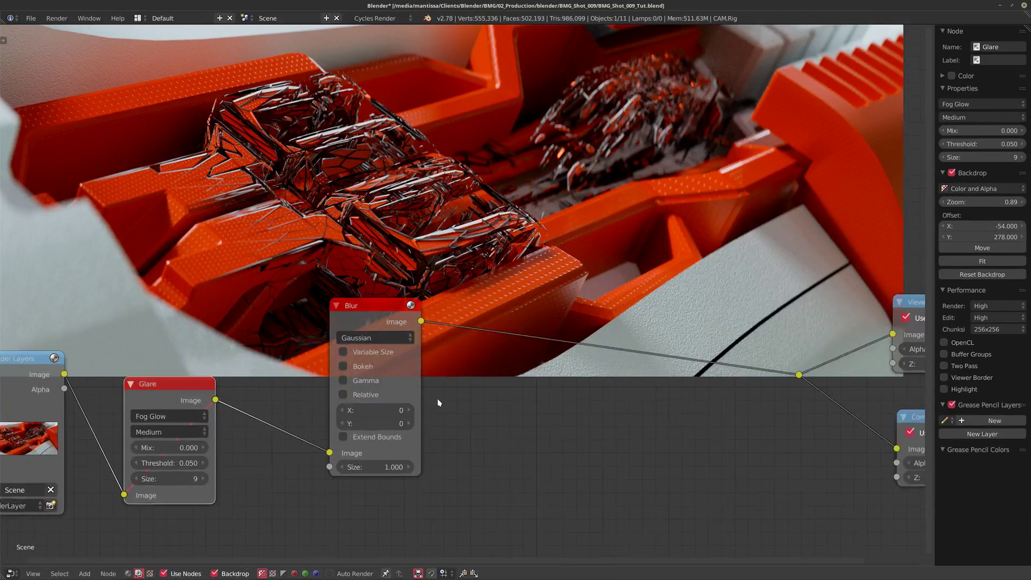
pyautogui.click(376, 333)
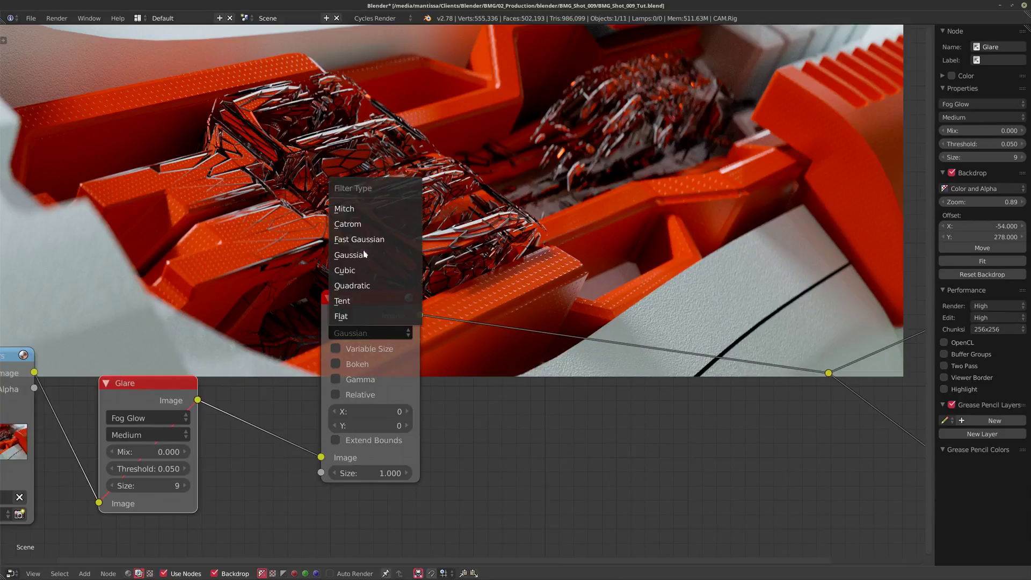
pyautogui.click(352, 242)
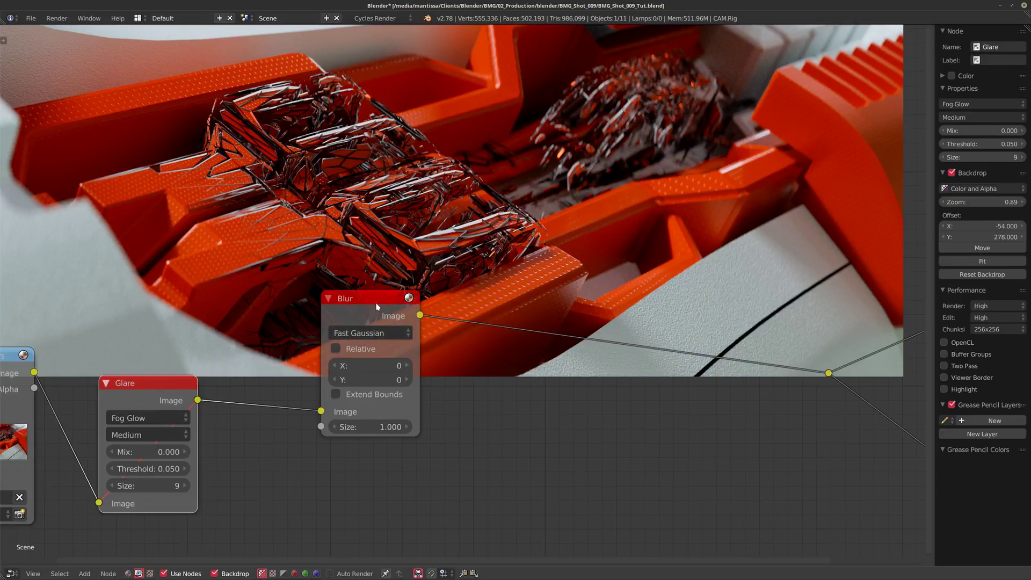
pyautogui.click(358, 351)
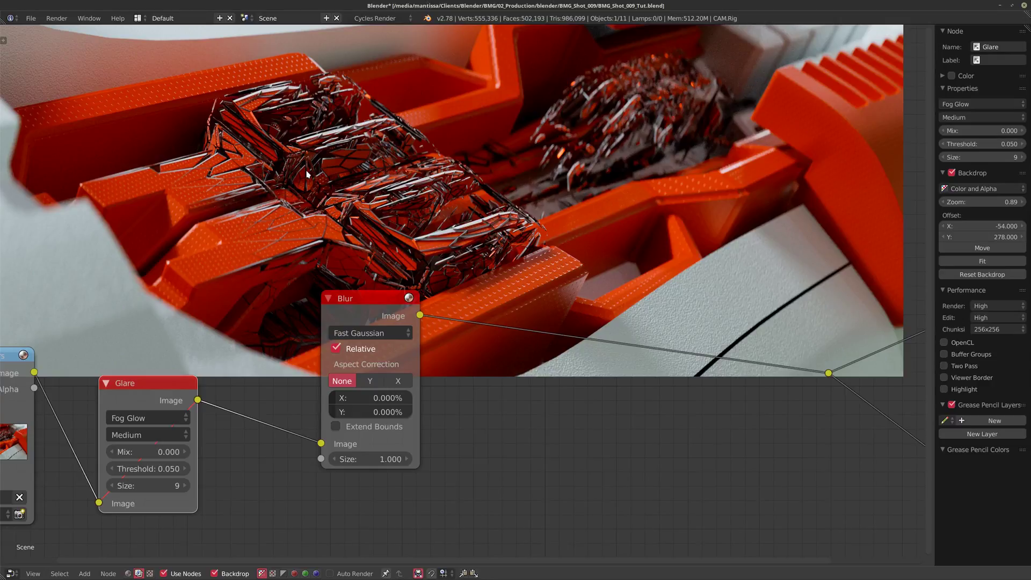
# Step: Move the Blur node nearer to the Glare node and set its vertical (Y) blur to 10%
pyautogui.moveTo(360, 314); pyautogui.dragTo(325, 293)
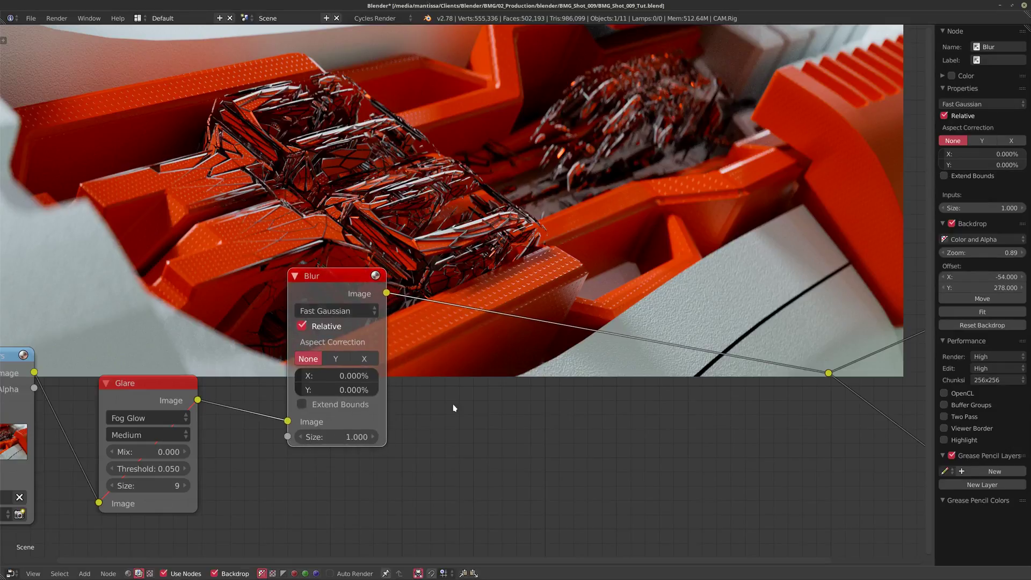
pyautogui.scroll(2, 463, 406)
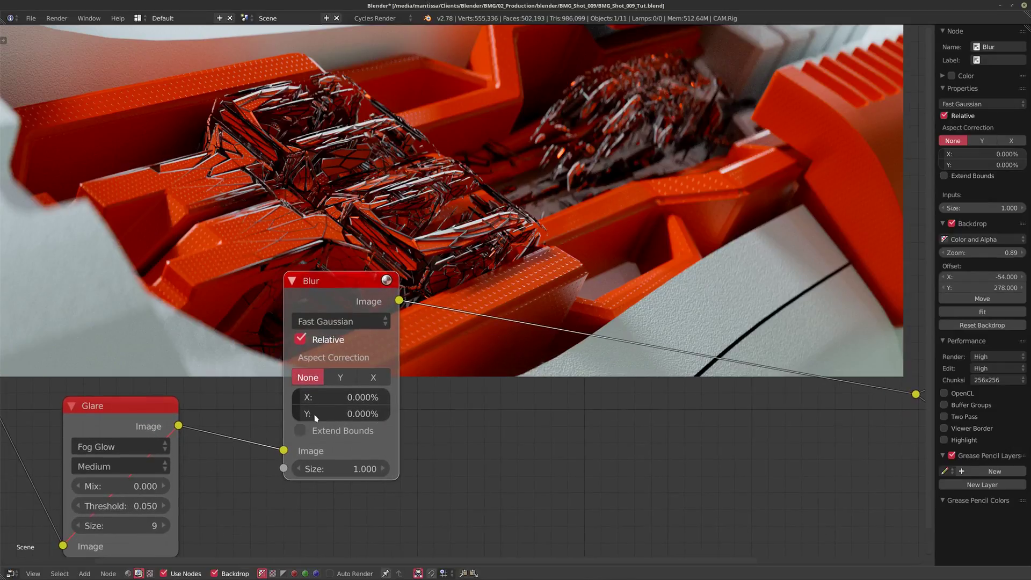
pyautogui.click(328, 411)
pyautogui.write('10')
pyautogui.press('Return')
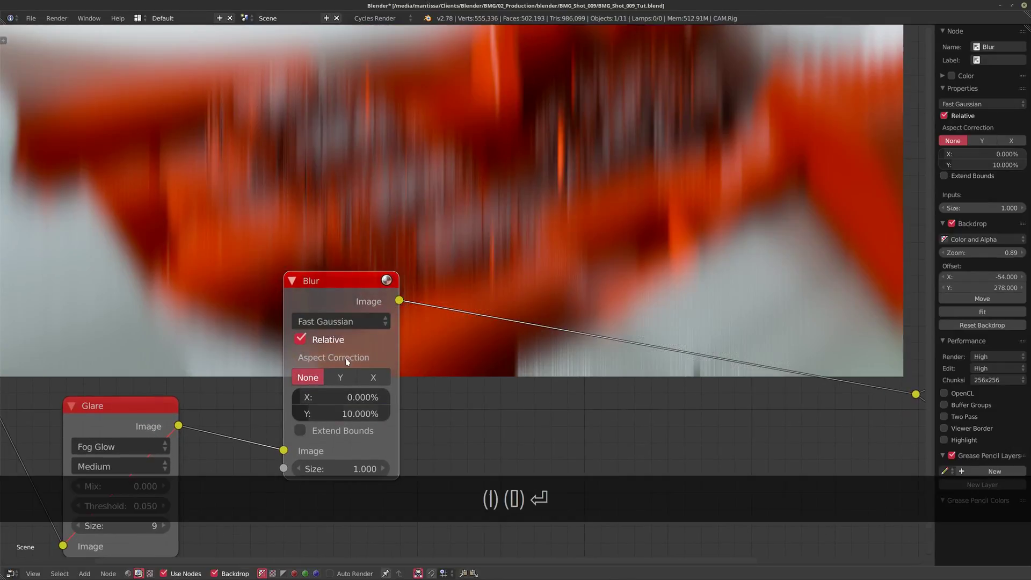
# Step: Insert a Mix node on the link after the Blur node and set its blend mode to Add
pyautogui.scroll(-1, 407, 377)
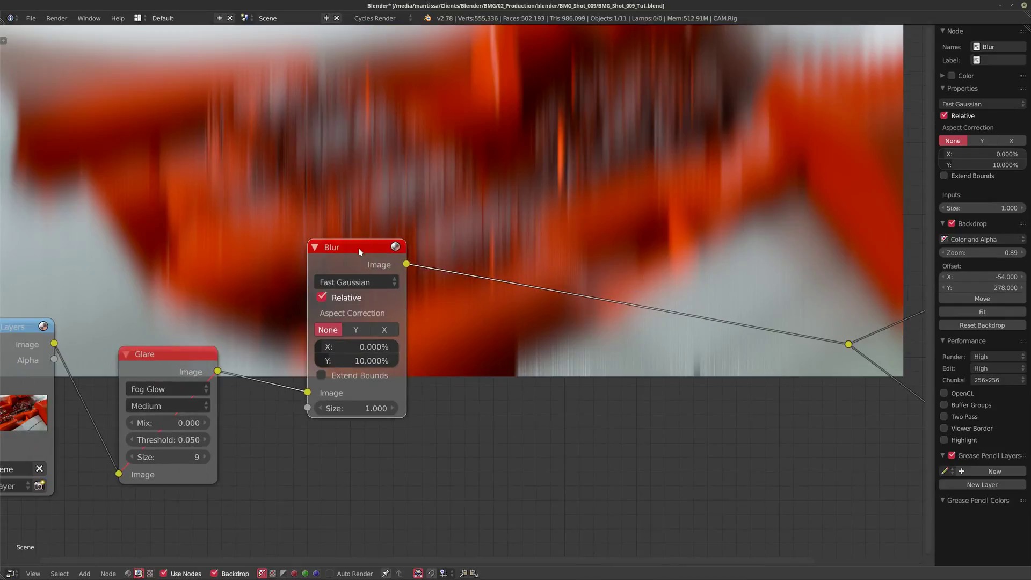
pyautogui.moveTo(360, 252); pyautogui.dragTo(339, 251)
pyautogui.hotkey('shift', 'a')
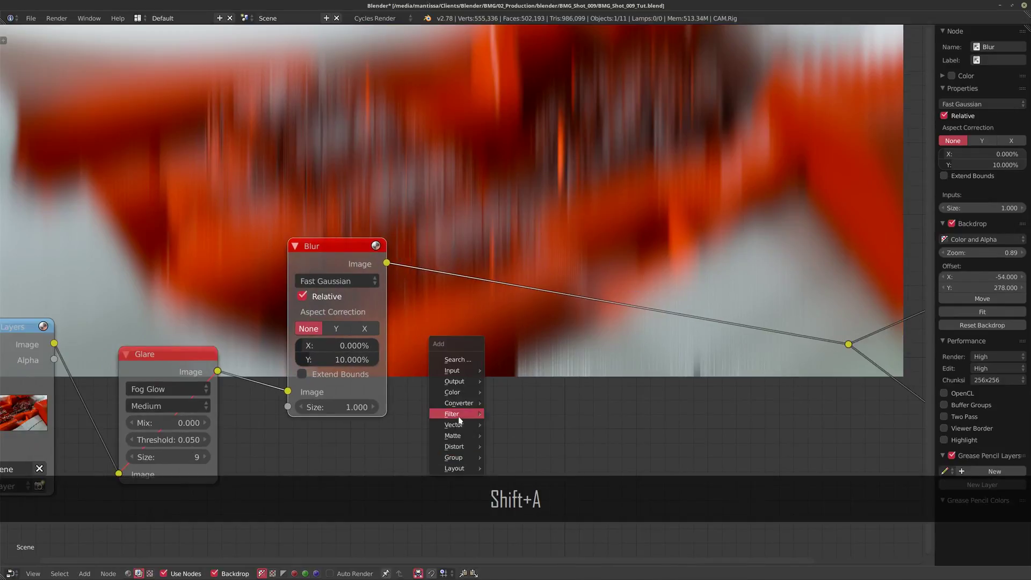
pyautogui.moveTo(456, 393)
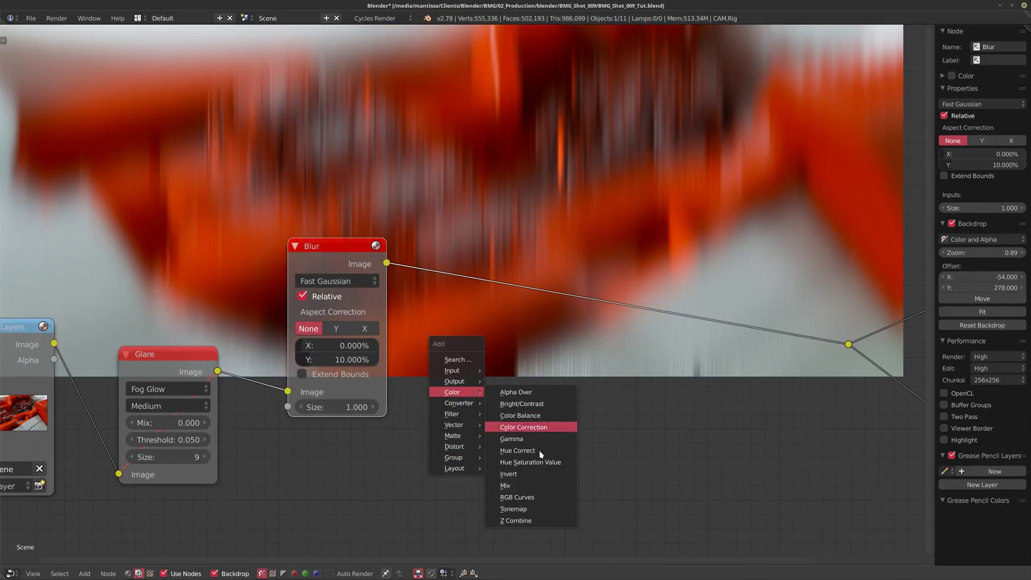
pyautogui.click(517, 486)
pyautogui.click(539, 315)
pyautogui.click(542, 315)
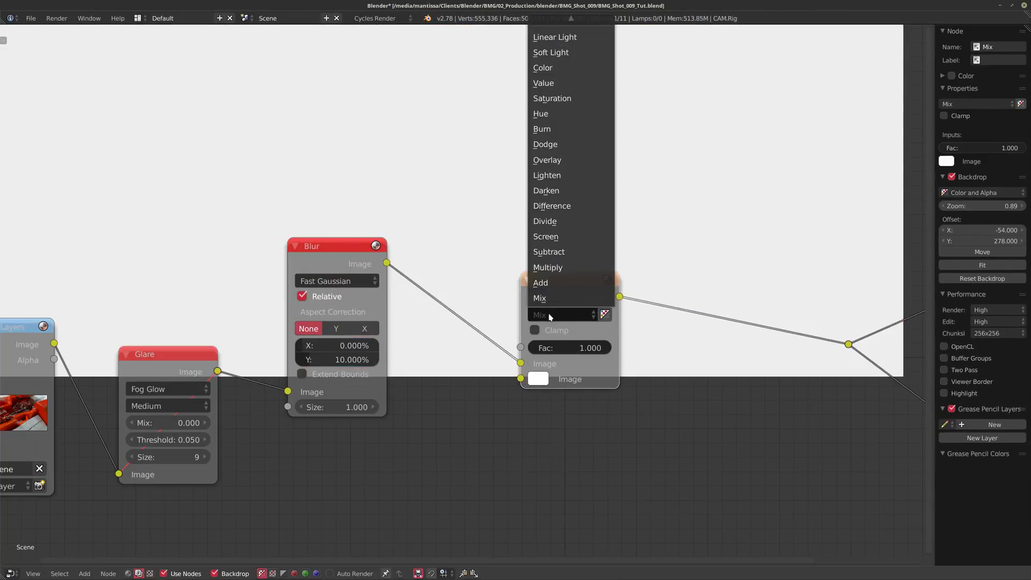
pyautogui.click(559, 284)
# Step: Connect the Glare output to the Add node's first image input, with the blur feeding the second, and move the Blur node lower
pyautogui.moveTo(252, 375); pyautogui.dragTo(263, 346, button='middle')
pyautogui.moveTo(209, 348); pyautogui.dragTo(532, 350)
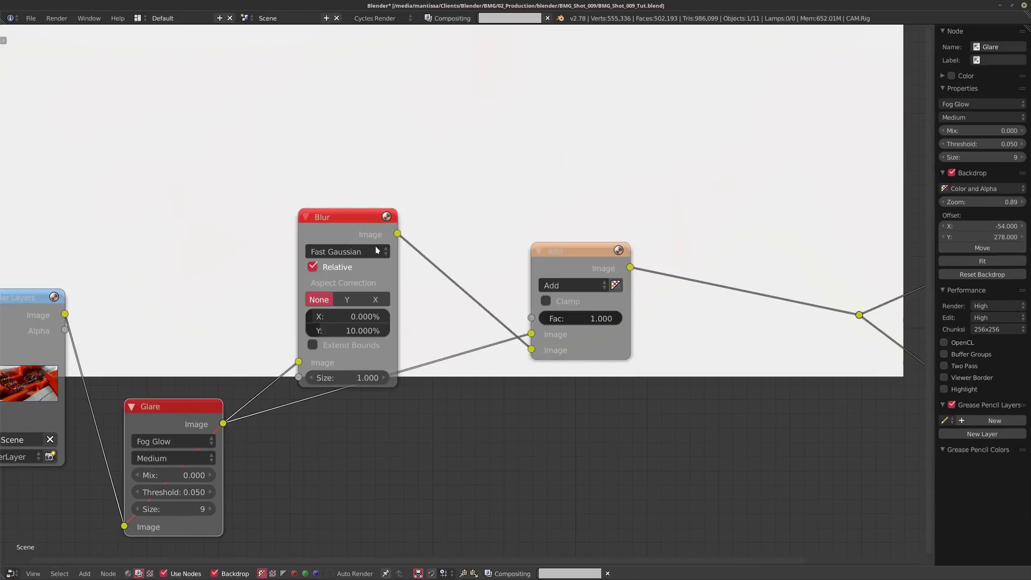
pyautogui.click(395, 384)
pyautogui.moveTo(394, 385); pyautogui.dragTo(426, 554)
pyautogui.moveTo(515, 324); pyautogui.dragTo(531, 294, button='middle')
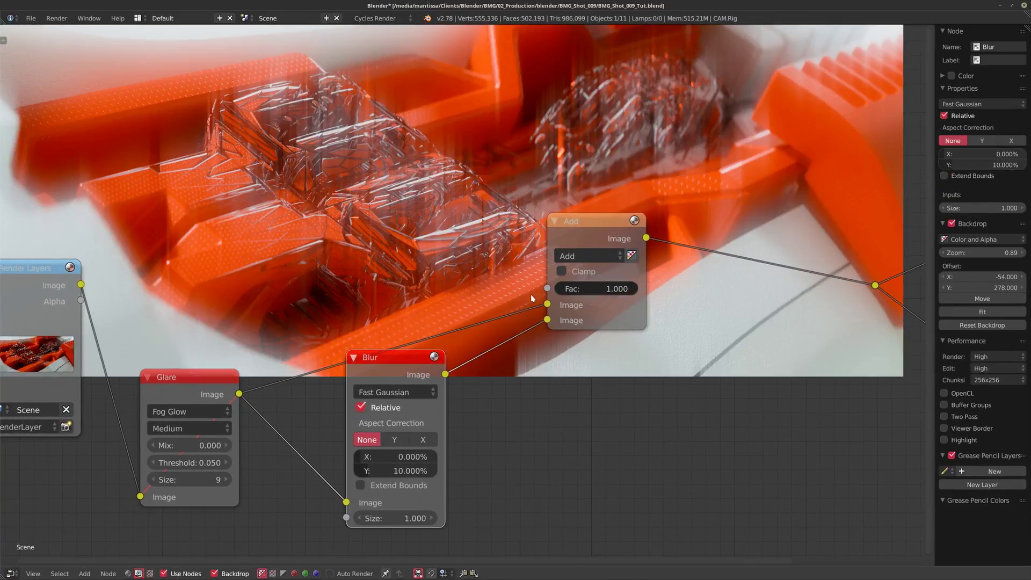
# Step: Separate the Add and Blur nodes slightly and lower the Add node's factor to 0.450
pyautogui.moveTo(575, 219); pyautogui.dragTo(552, 193)
pyautogui.moveTo(434, 361); pyautogui.dragTo(454, 357)
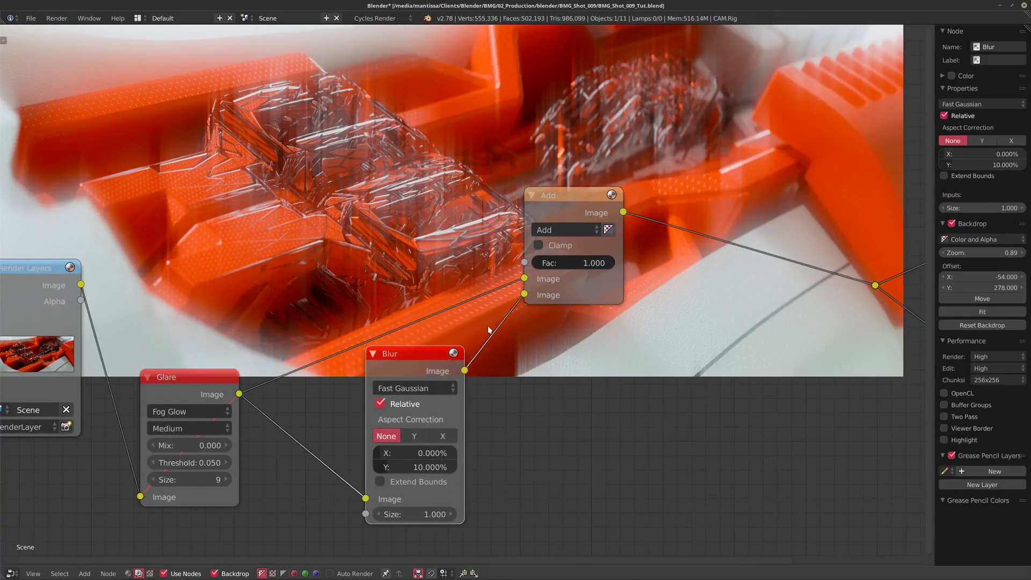
pyautogui.moveTo(595, 270); pyautogui.dragTo(549, 263)
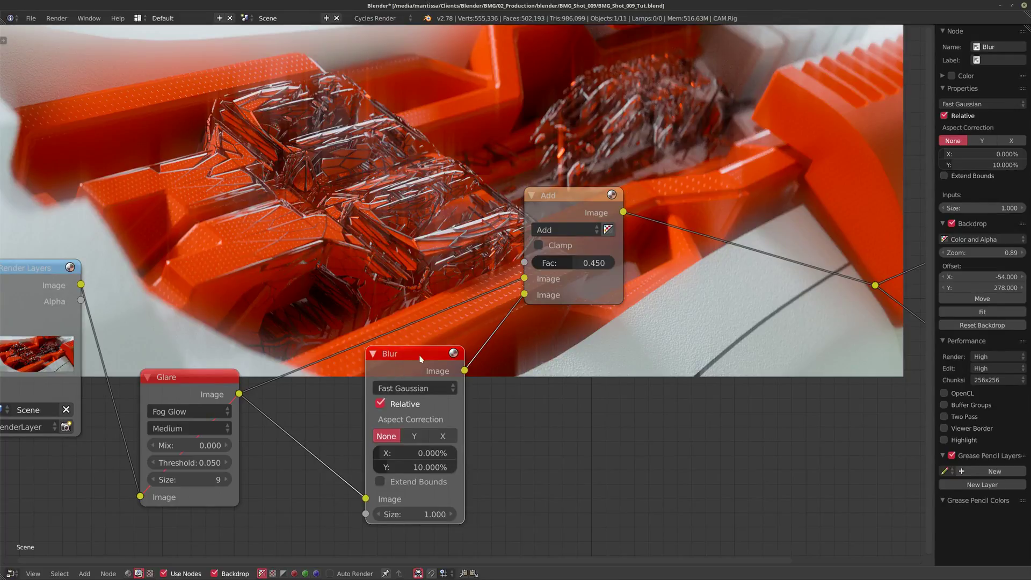
# Step: Make the blur horizontal by setting the Blur node's X to 10% and Y to 0%
pyautogui.click(397, 452)
pyautogui.write('10')
pyautogui.press('Tab')
pyautogui.write('0')
pyautogui.press('Return')
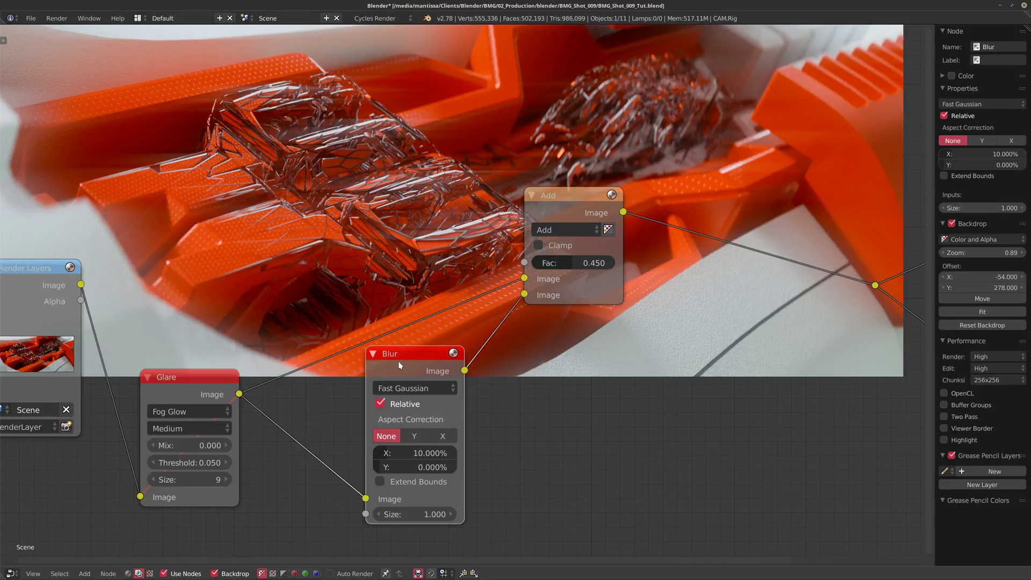
# Step: Mute the Blur and Add nodes
pyautogui.press('m')
pyautogui.click(553, 204)
pyautogui.press('m')
pyautogui.scroll(-1, 620, 397)
pyautogui.moveTo(620, 396); pyautogui.dragTo(425, 319, button='middle')
pyautogui.scroll(-1, 490, 363)
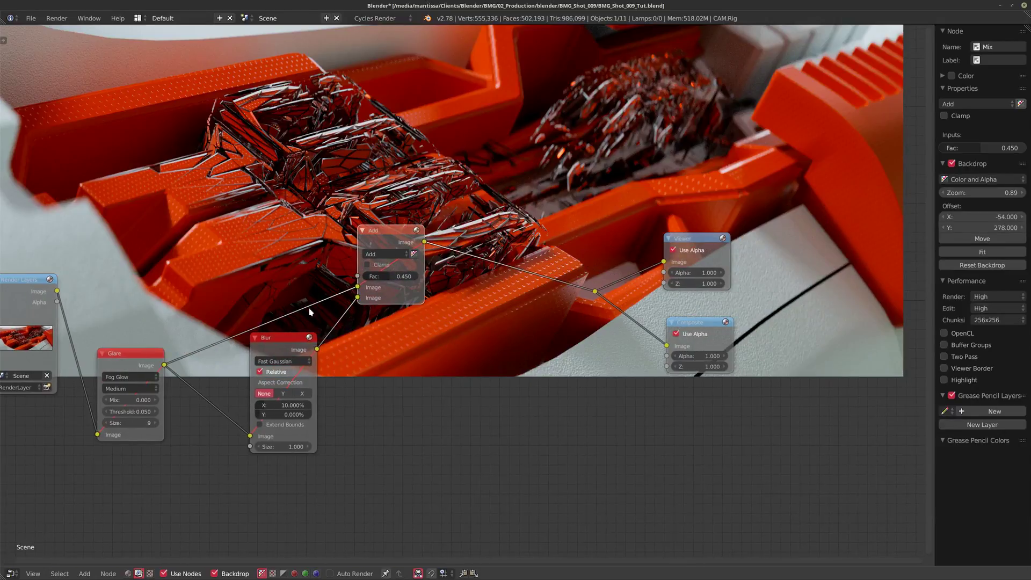
# Step: Shift the Render Layers, Glare, Blur and Add nodes away from the reroute point to free space before the outputs
pyautogui.moveTo(227, 293); pyautogui.dragTo(335, 291, button='middle')
pyautogui.moveTo(125, 297); pyautogui.dragTo(50, 311)
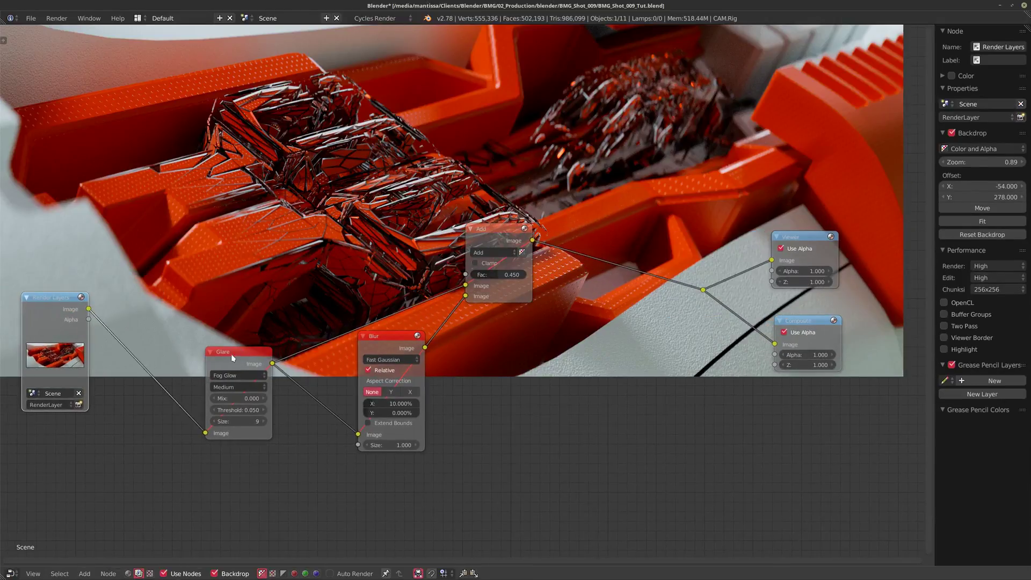
pyautogui.moveTo(225, 357); pyautogui.dragTo(191, 340)
pyautogui.moveTo(370, 350); pyautogui.dragTo(303, 366)
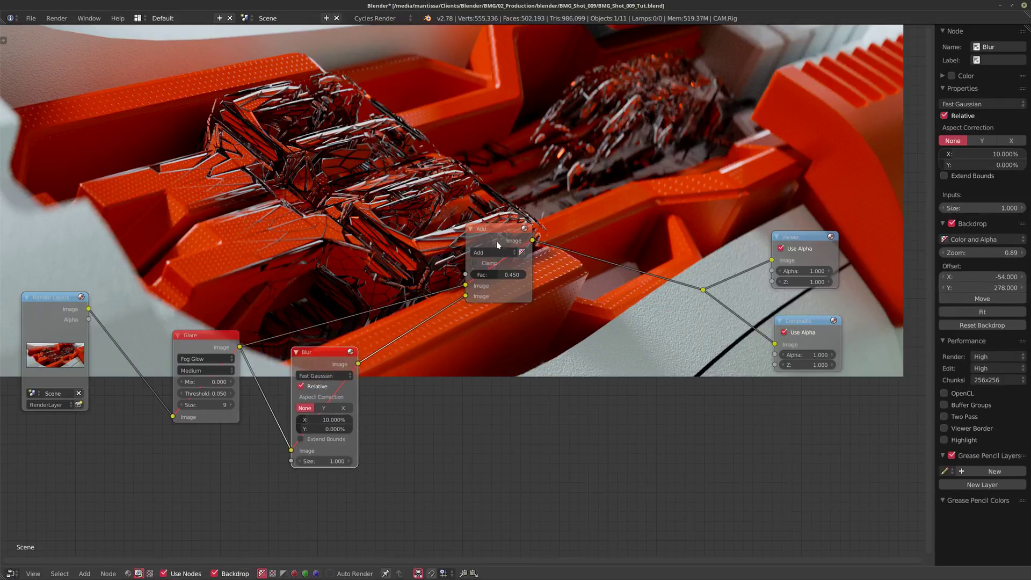
pyautogui.moveTo(474, 241); pyautogui.dragTo(378, 289)
pyautogui.moveTo(549, 299); pyautogui.dragTo(489, 296, button='middle')
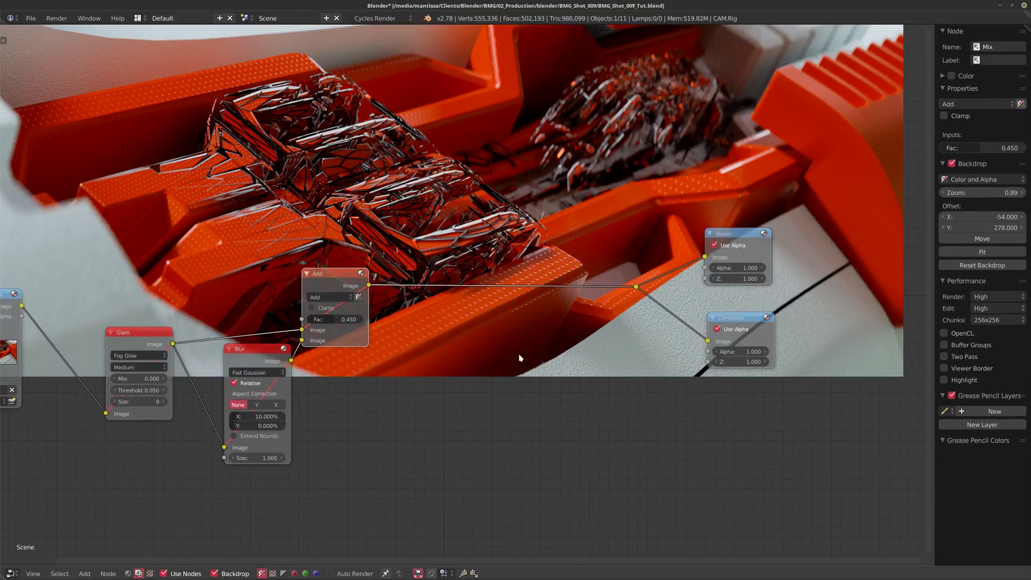
# Step: Add an Ellipse Mask node below the Add node and preview its mask through the Viewer
pyautogui.hotkey('shift', 'a')
pyautogui.moveTo(446, 445)
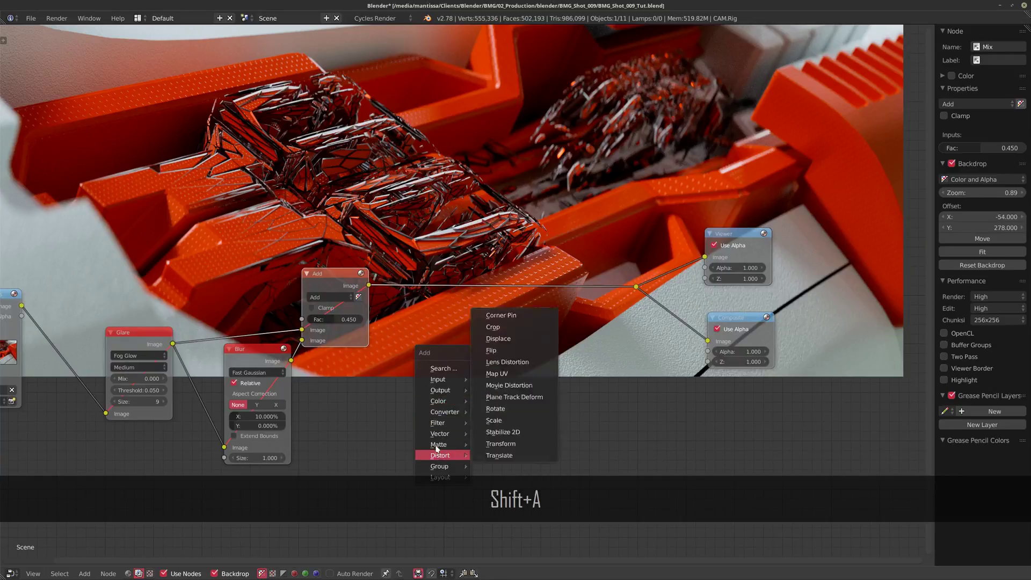
pyautogui.click(505, 410)
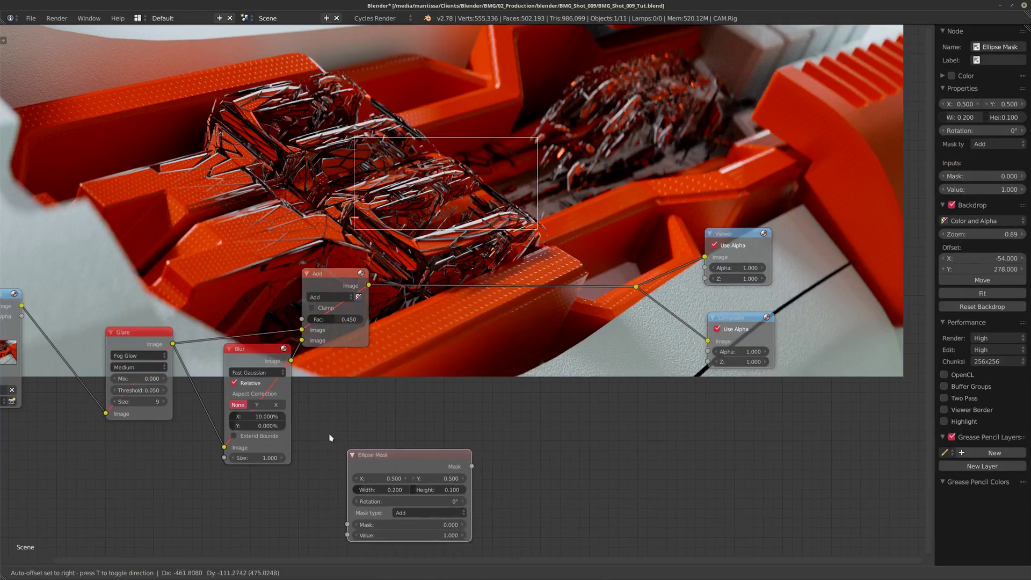
pyautogui.click(349, 421)
pyautogui.keyDown('ctrl'); pyautogui.keyDown('shift'); pyautogui.click(384, 426); pyautogui.keyUp('shift'); pyautogui.keyUp('ctrl')
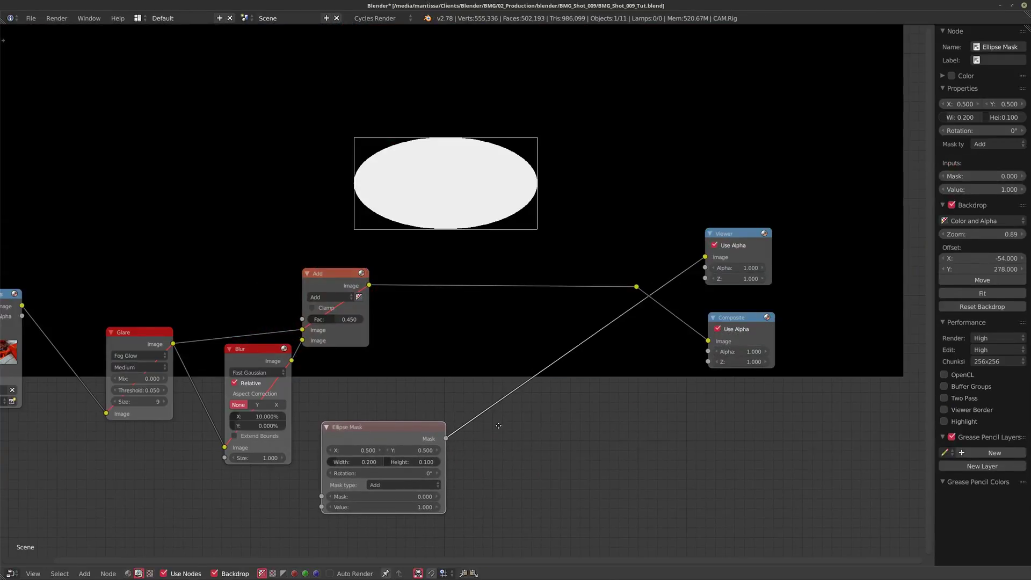
pyautogui.moveTo(474, 402); pyautogui.dragTo(489, 402, button='middle')
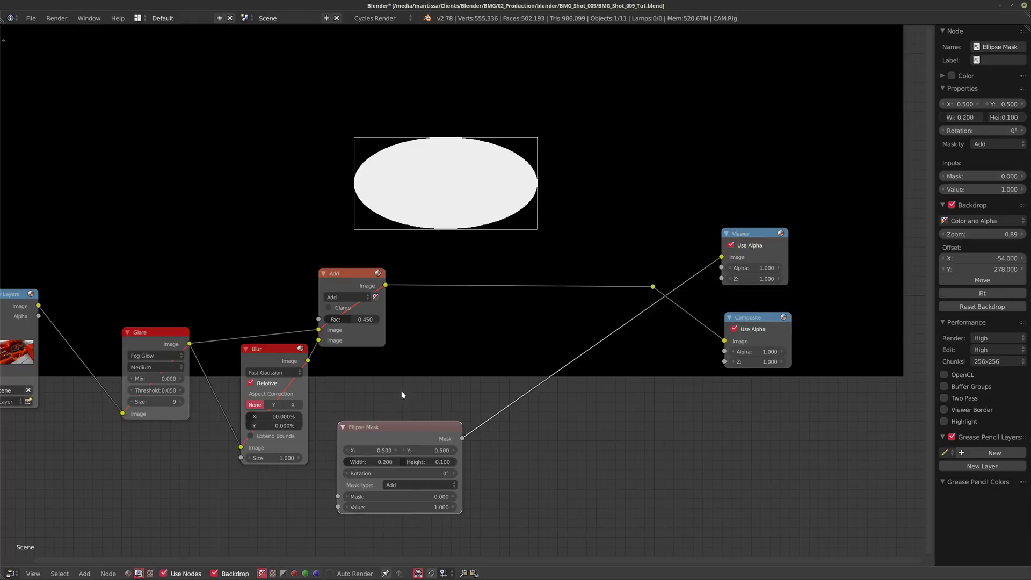
# Step: Try an X position of 1 on the Ellipse Mask, and set it back to 0.5
pyautogui.click(371, 449)
pyautogui.write('1')
pyautogui.press('Tab')
pyautogui.hotkey('shift', 'Tab')
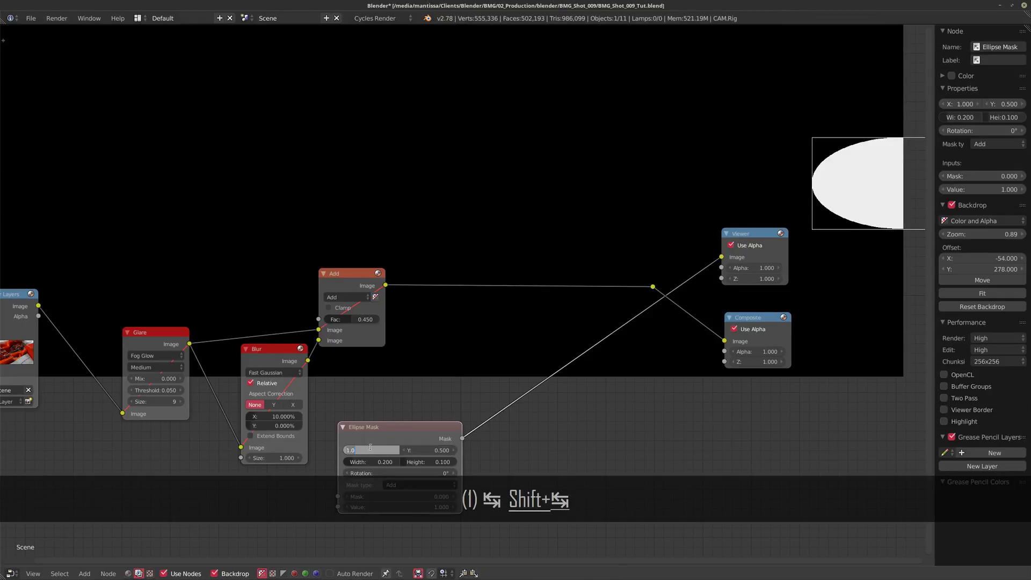
pyautogui.write('.5')
pyautogui.press('Return')
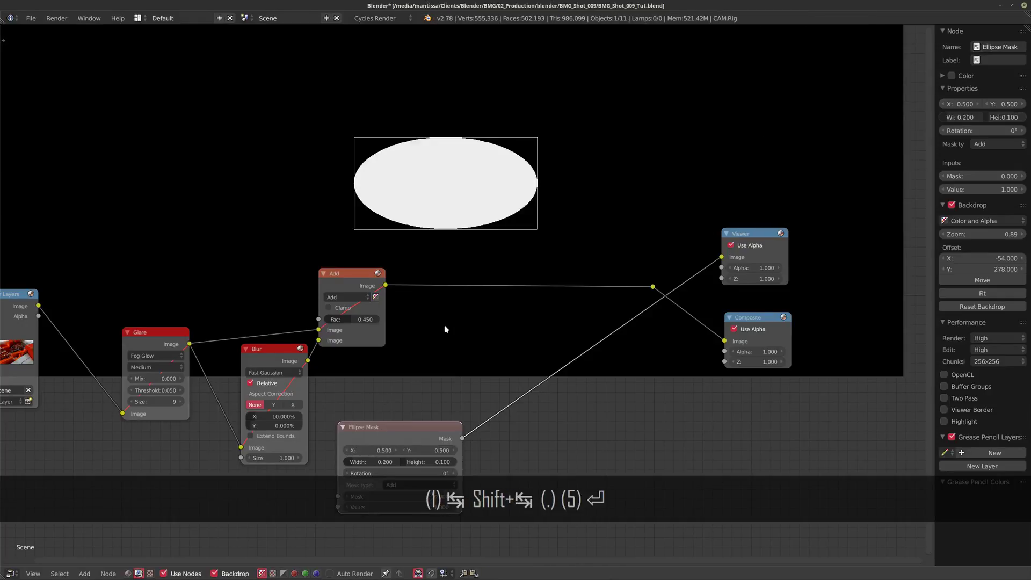
# Step: Try a width of 0.9 on the Ellipse Mask
pyautogui.click(366, 462)
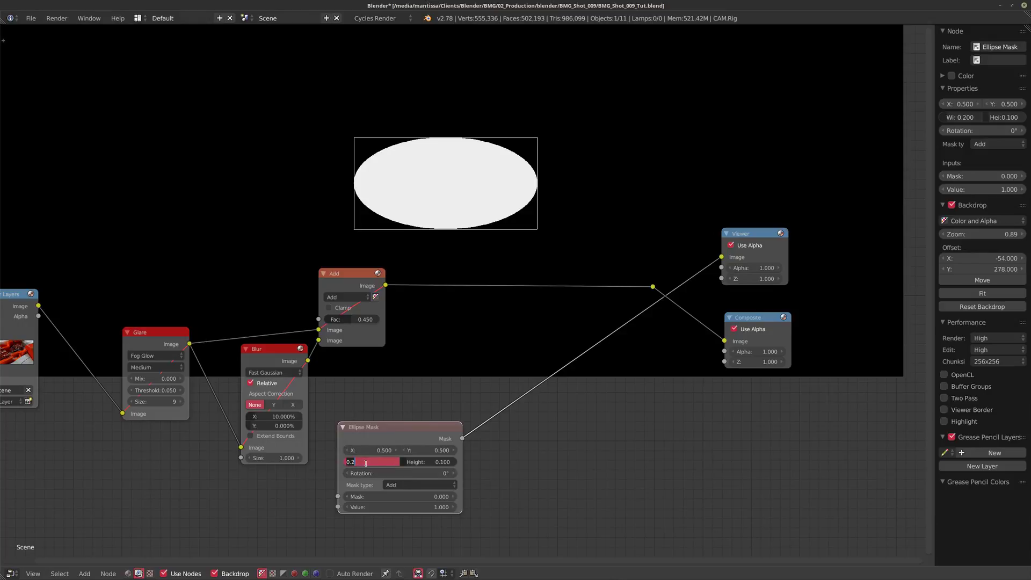
pyautogui.write('.9')
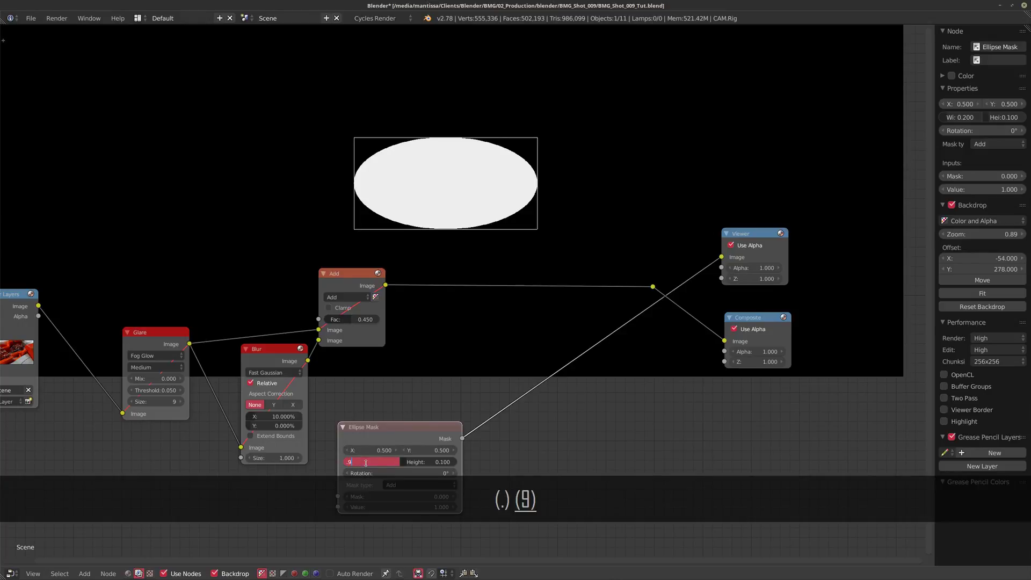
pyautogui.press('Return')
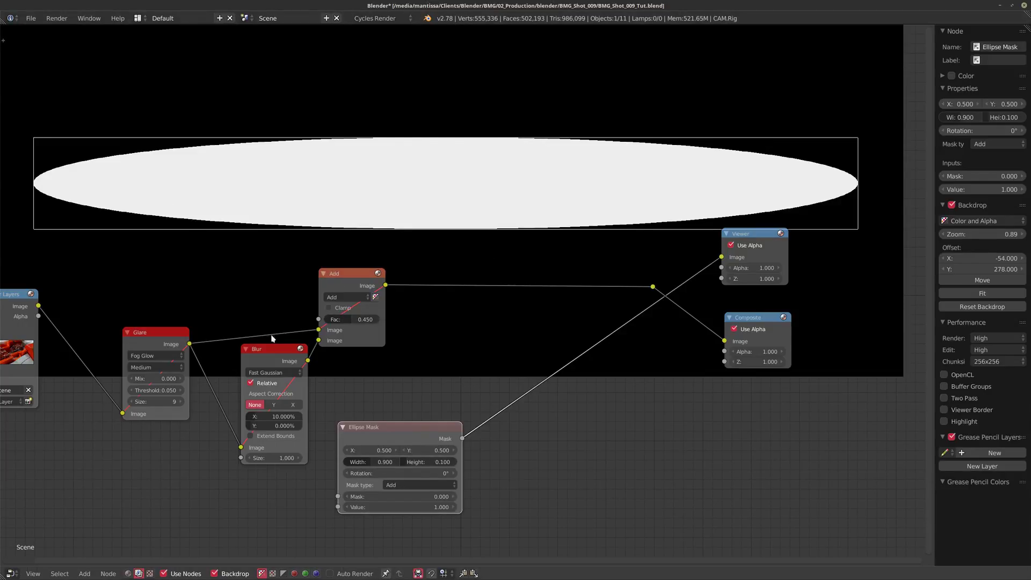
# Step: Set the Ellipse Mask's width to 1
pyautogui.click(361, 461)
pyautogui.write('1')
pyautogui.press('Return')
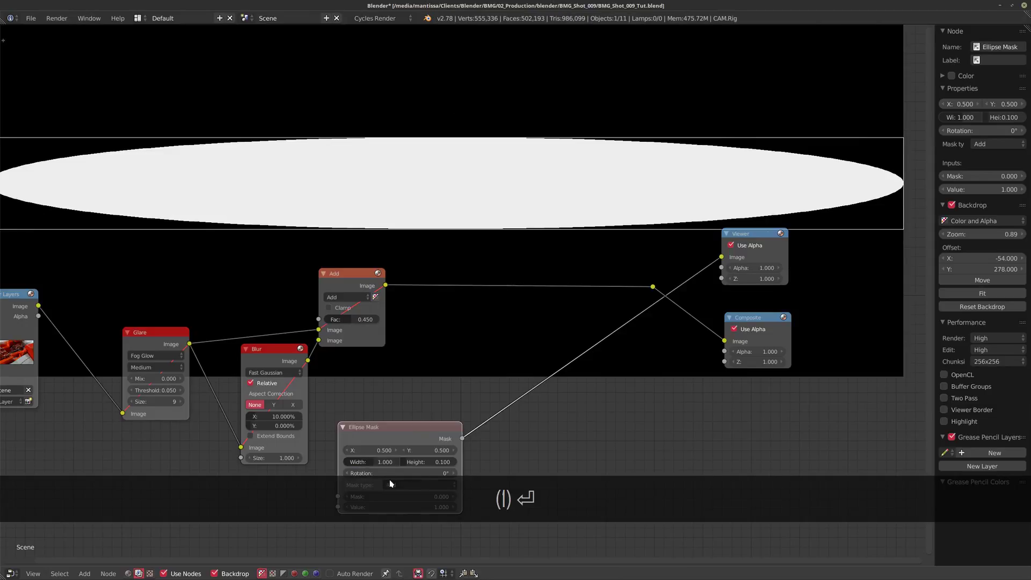
# Step: Reposition the backdrop image so its full width fits the node editor, at an offset of about X -3, Y 181
pyautogui.click(983, 280)
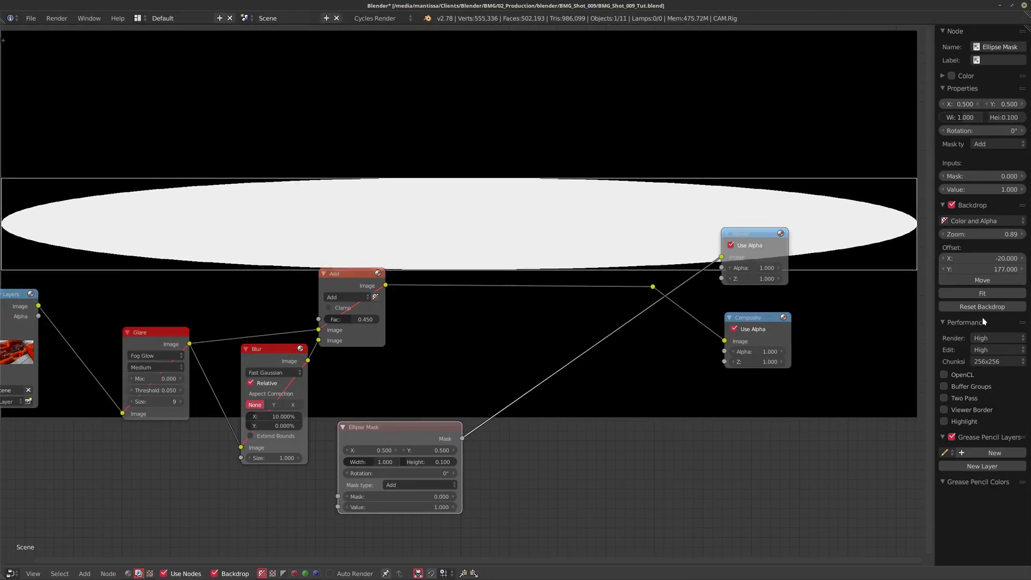
pyautogui.click(993, 321)
pyautogui.scroll(3, 478, 355)
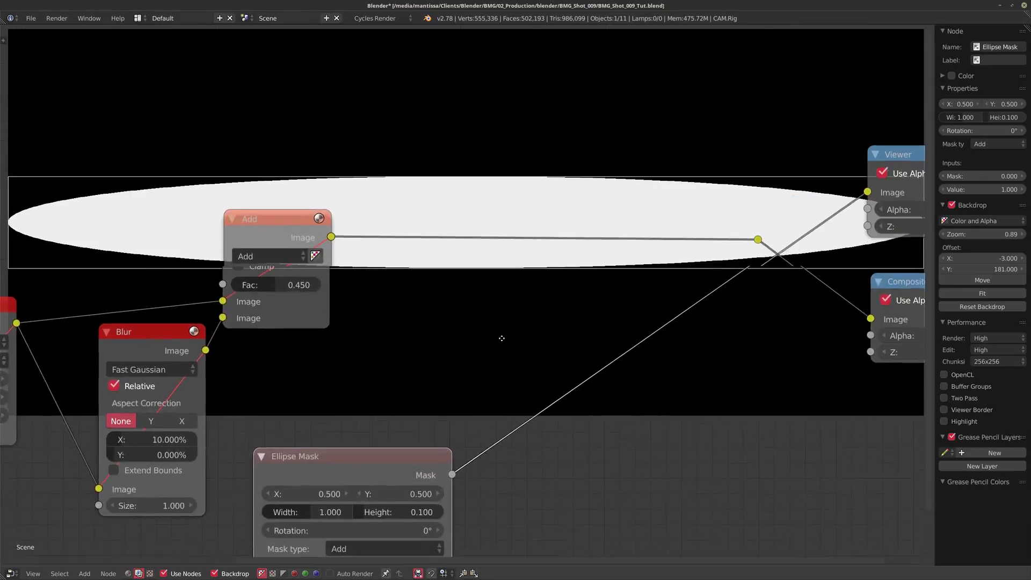
pyautogui.moveTo(399, 448); pyautogui.dragTo(385, 494, button='middle')
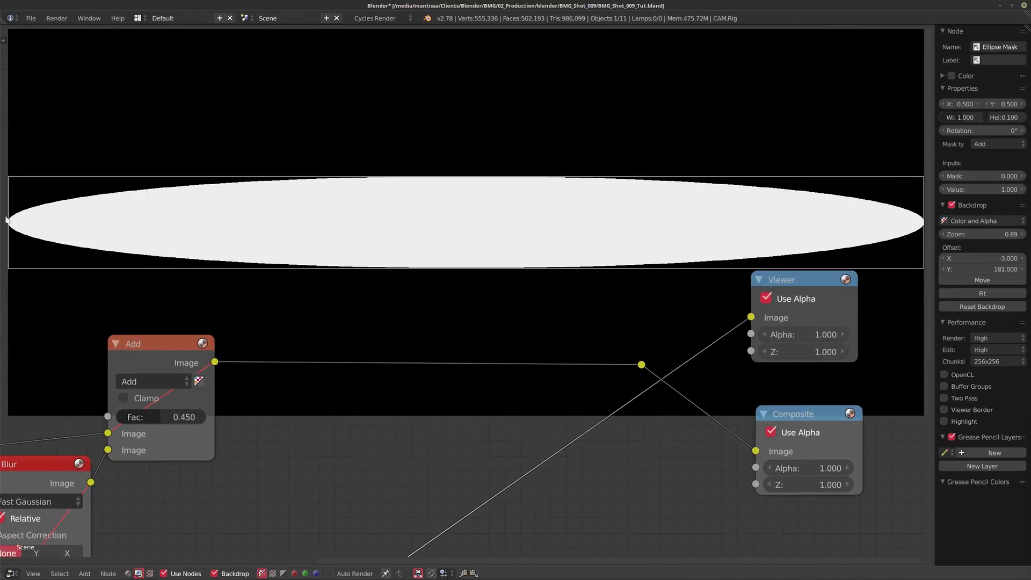
pyautogui.scroll(-4, 543, 387)
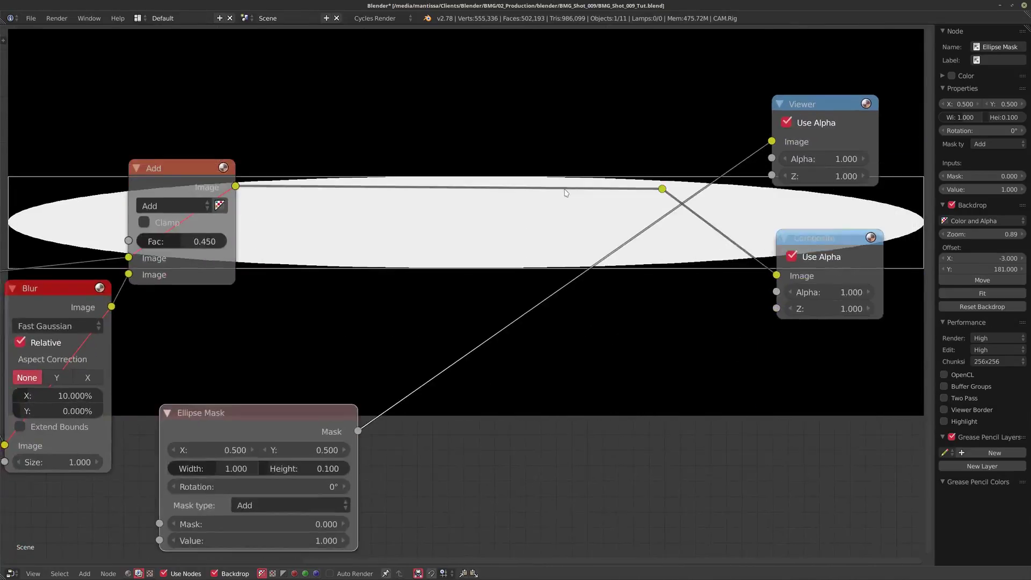
# Step: Set the Ellipse Mask's height to 1
pyautogui.scroll(5, 332, 442)
pyautogui.moveTo(568, 356); pyautogui.dragTo(542, 439, button='middle')
pyautogui.scroll(-1, 507, 370)
pyautogui.click(379, 444)
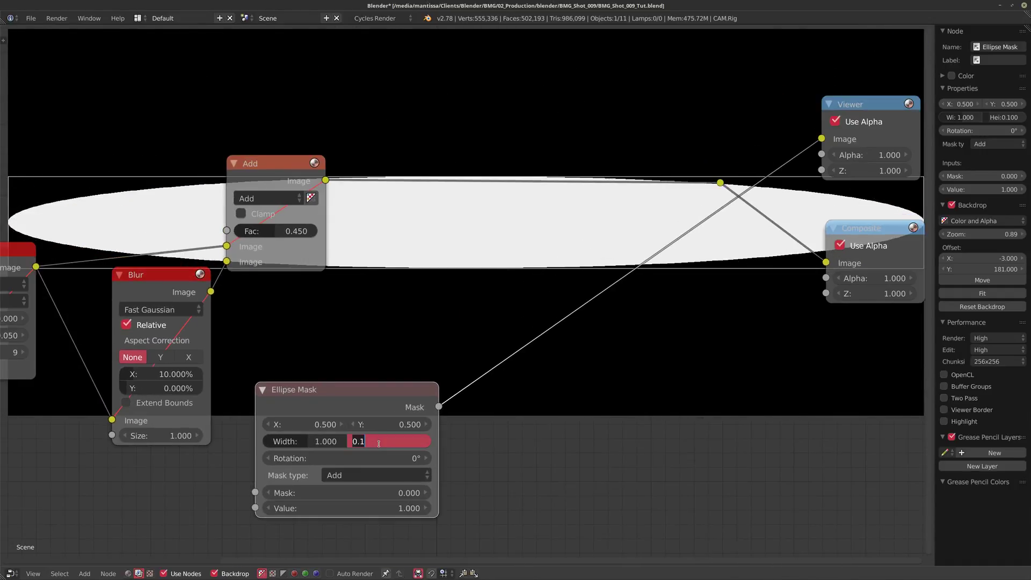
pyautogui.write('1')
pyautogui.press('Return')
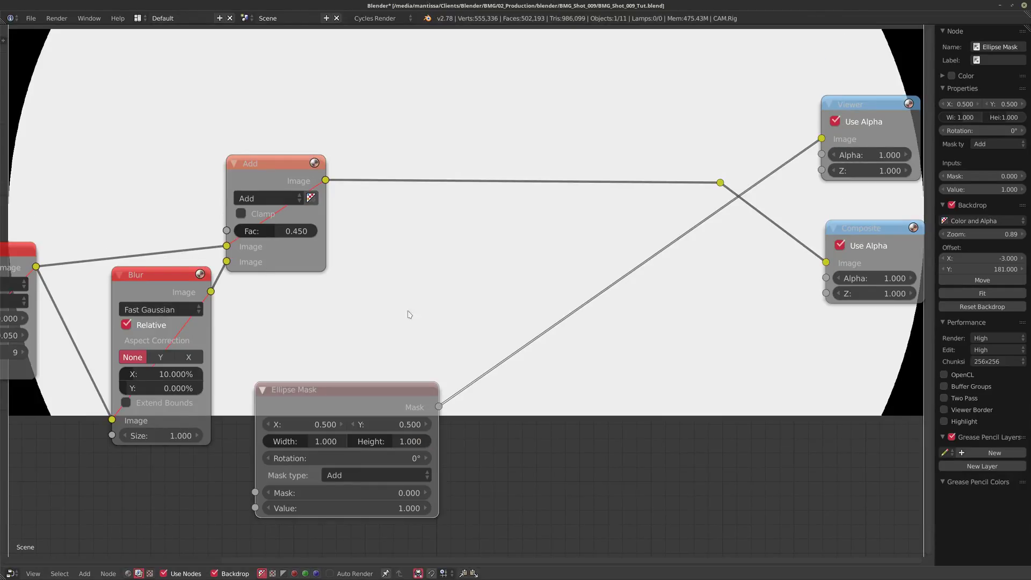
# Step: Reconnect the reroute point to the Viewer's image input and move the Ellipse Mask node slightly lower
pyautogui.scroll(-2, 372, 219)
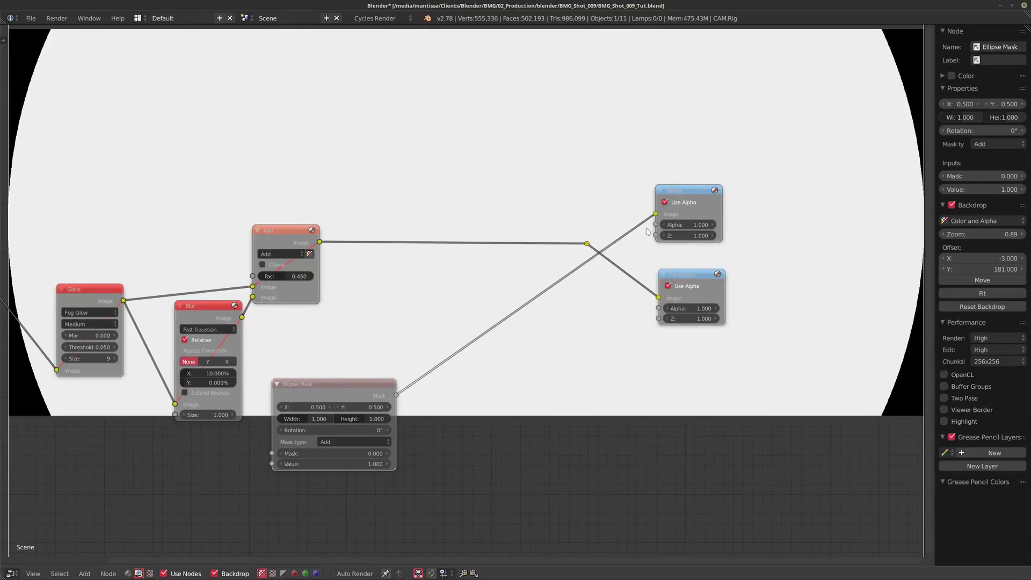
pyautogui.moveTo(588, 245); pyautogui.dragTo(655, 217)
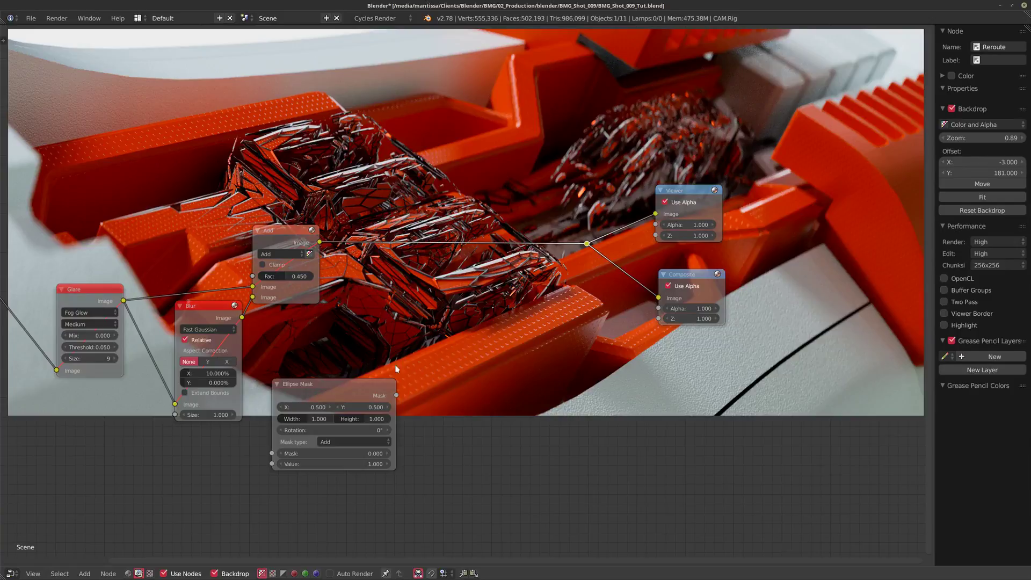
pyautogui.moveTo(375, 384); pyautogui.dragTo(389, 404)
pyautogui.hotkey('shift', 'a')
pyautogui.press('Escape')
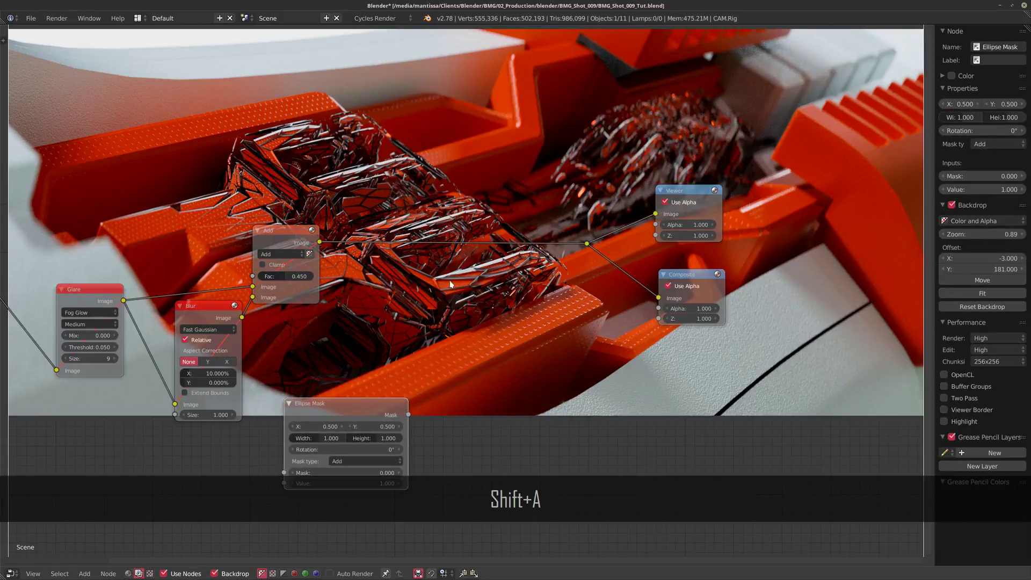
# Step: Insert a Mix node into the link between the Add node and the reroute point
pyautogui.hotkey('shift', 'a')
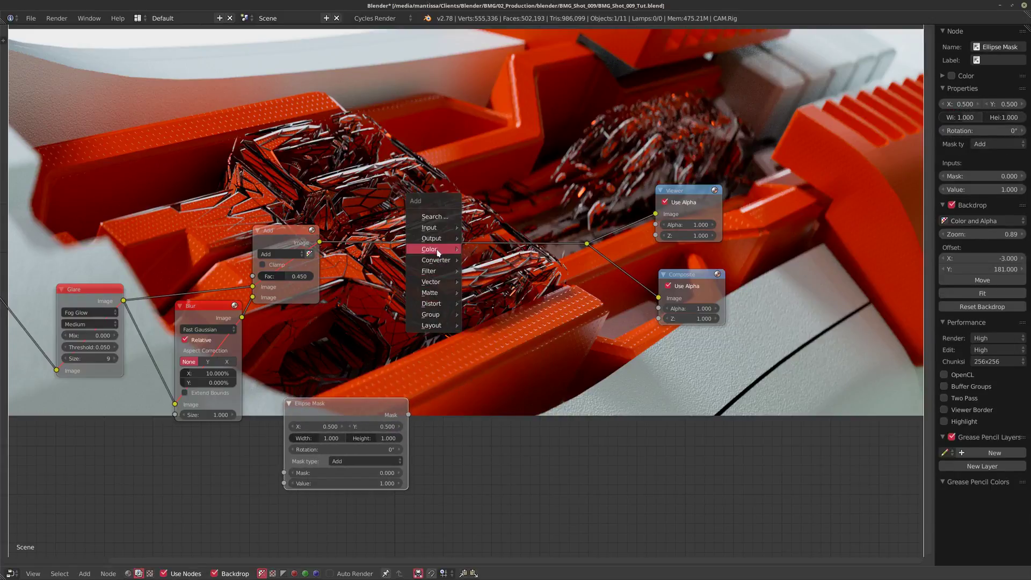
pyautogui.moveTo(438, 249)
pyautogui.click(516, 345)
pyautogui.click(486, 248)
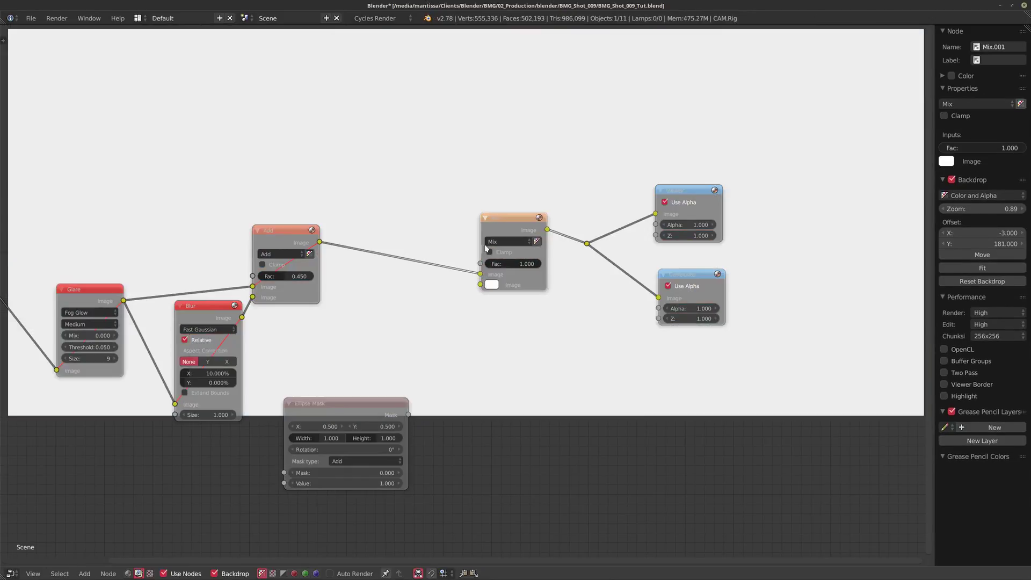
# Step: Set the new Mix node to Multiply, connect the Ellipse Mask output to its second image input, and move the mask node slightly higher
pyautogui.click(503, 242)
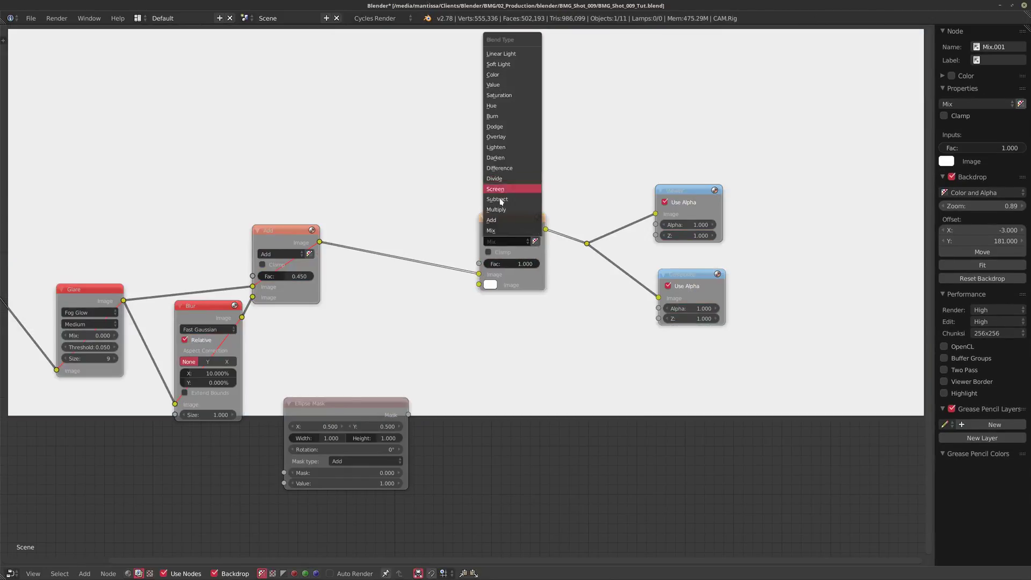
pyautogui.click(497, 209)
pyautogui.moveTo(408, 415); pyautogui.dragTo(479, 285)
pyautogui.moveTo(325, 404); pyautogui.dragTo(325, 377)
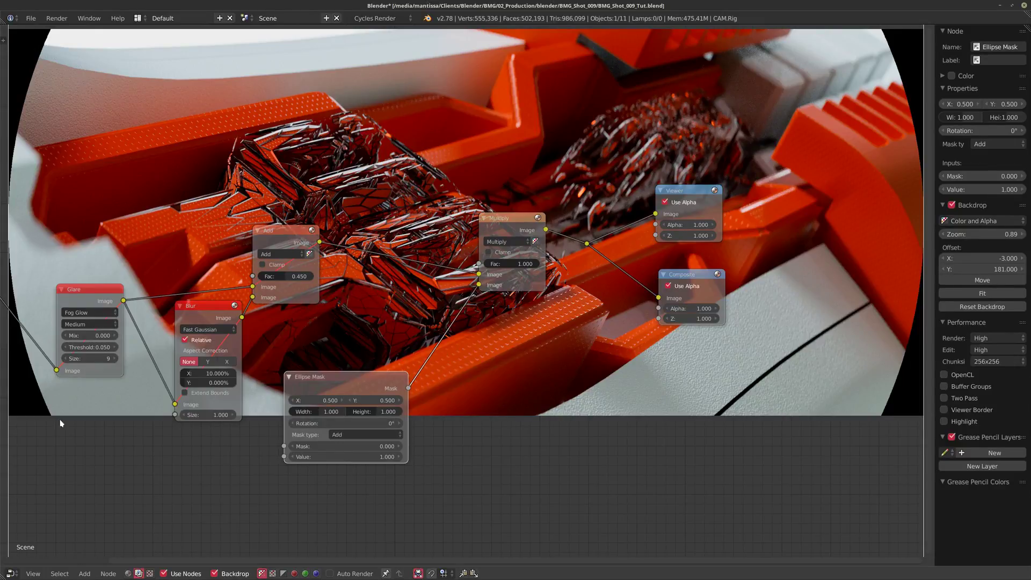
# Step: Duplicate the Blur node and insert the copy between the Ellipse Mask and the Multiply node
pyautogui.hotkey('shift', 'a')
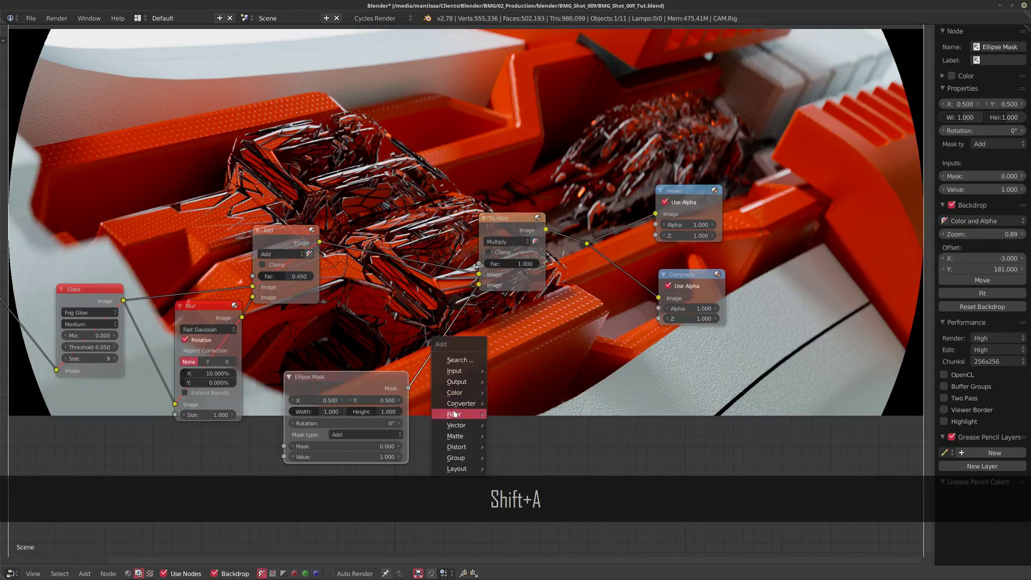
pyautogui.click(185, 311)
pyautogui.hotkey('shift', 'd')
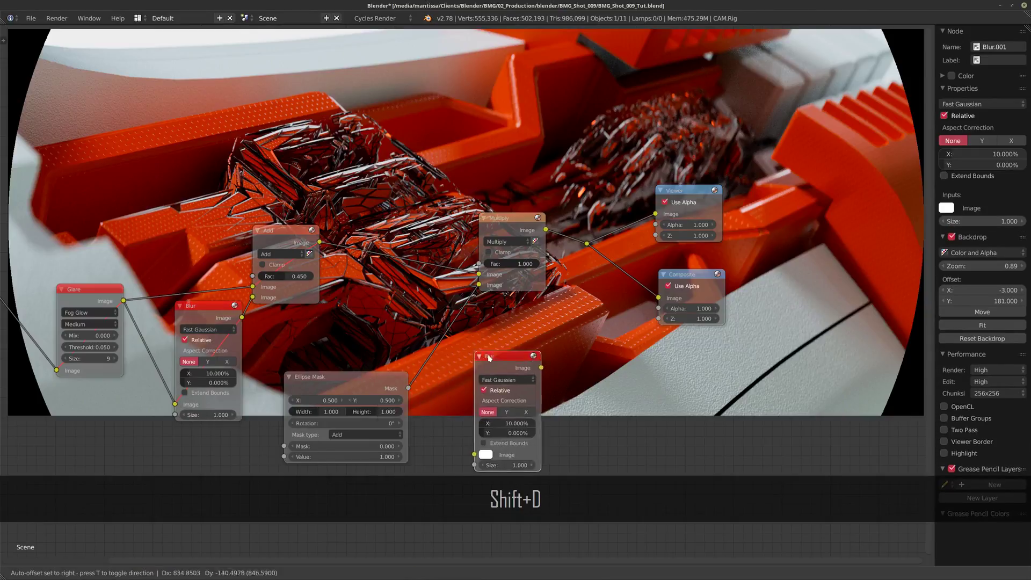
pyautogui.click(455, 324)
pyautogui.scroll(2, 454, 376)
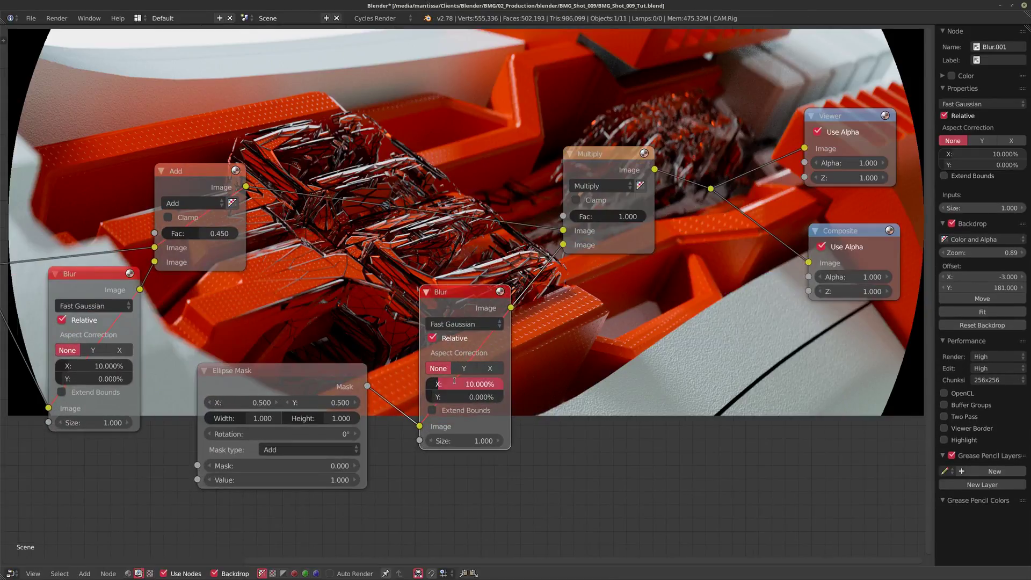
# Step: Set the duplicated Blur node's X and Y amounts to 25%
pyautogui.write('25')
pyautogui.press('Tab')
pyautogui.write('25')
pyautogui.press('Return')
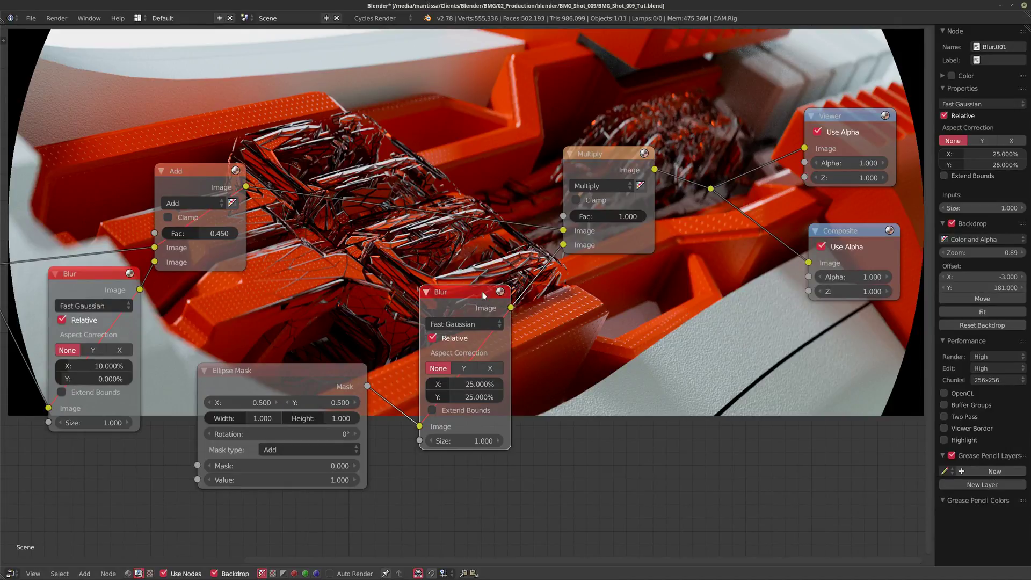
# Step: Unmute the mask's Blur node and move the Ellipse Mask node slightly lower
pyautogui.press('m')
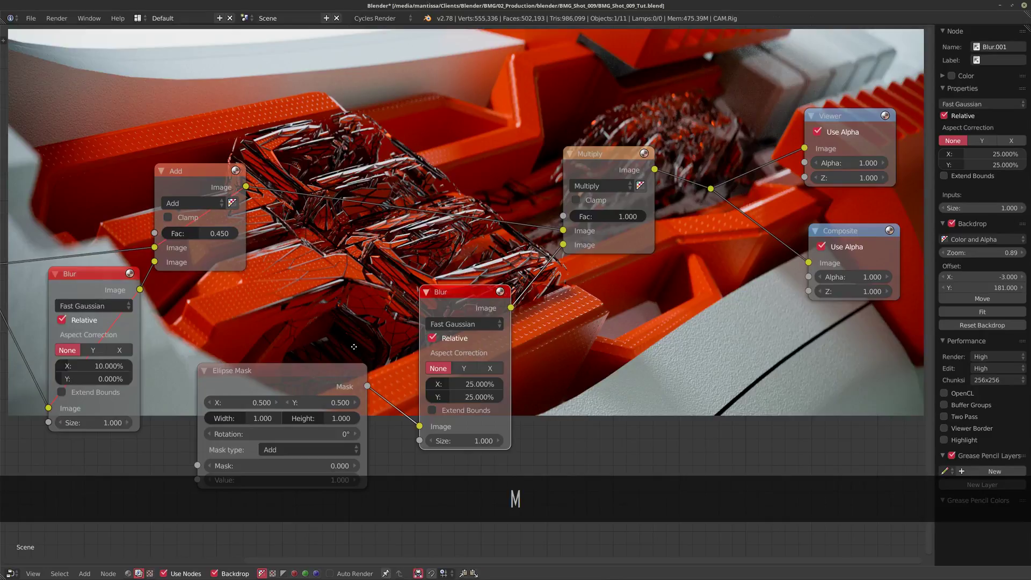
pyautogui.moveTo(354, 346); pyautogui.dragTo(358, 332, button='middle')
pyautogui.moveTo(311, 338); pyautogui.dragTo(309, 358)
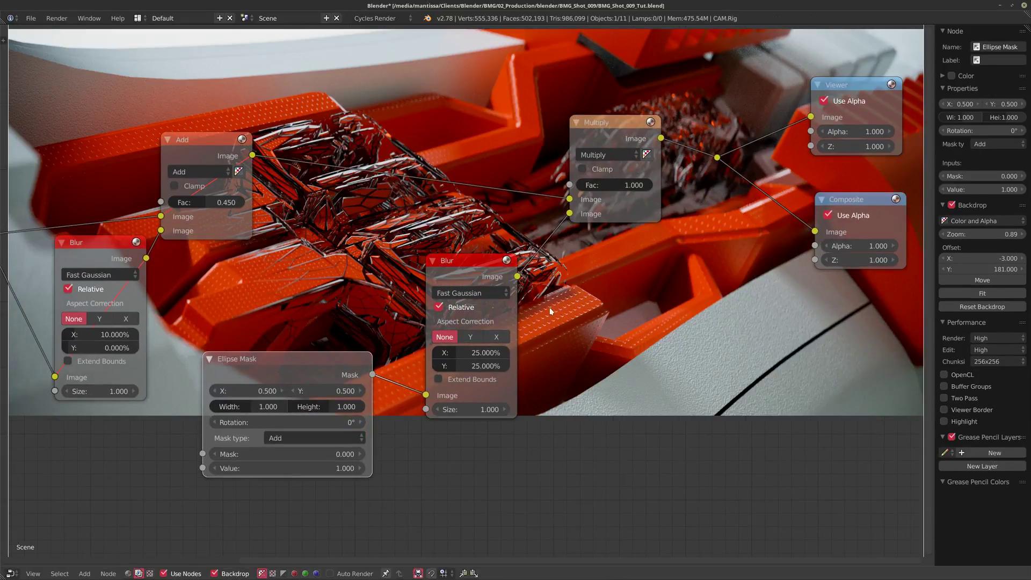
# Step: Mute and unmute the Multiply node to compare the image with and without the vignette
pyautogui.scroll(-5, 615, 299)
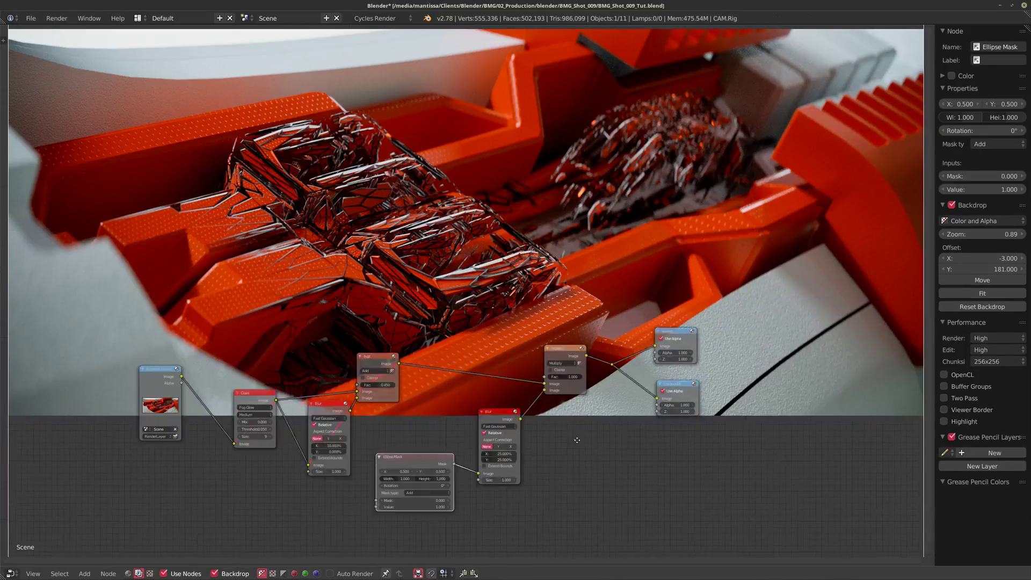
pyautogui.click(506, 428)
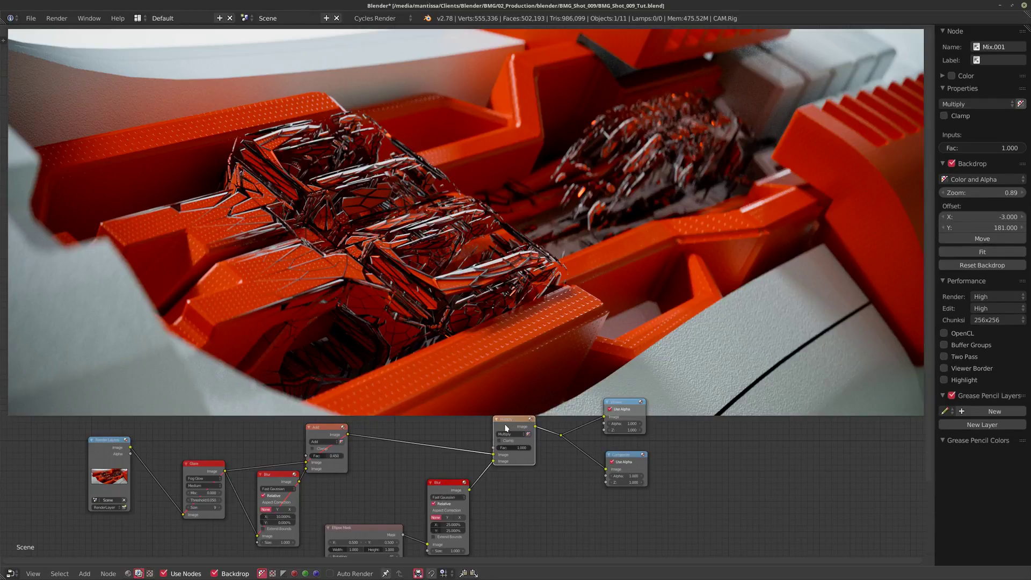
pyautogui.press('m')
pyautogui.press('m')
pyautogui.moveTo(384, 434); pyautogui.dragTo(386, 378, button='middle')
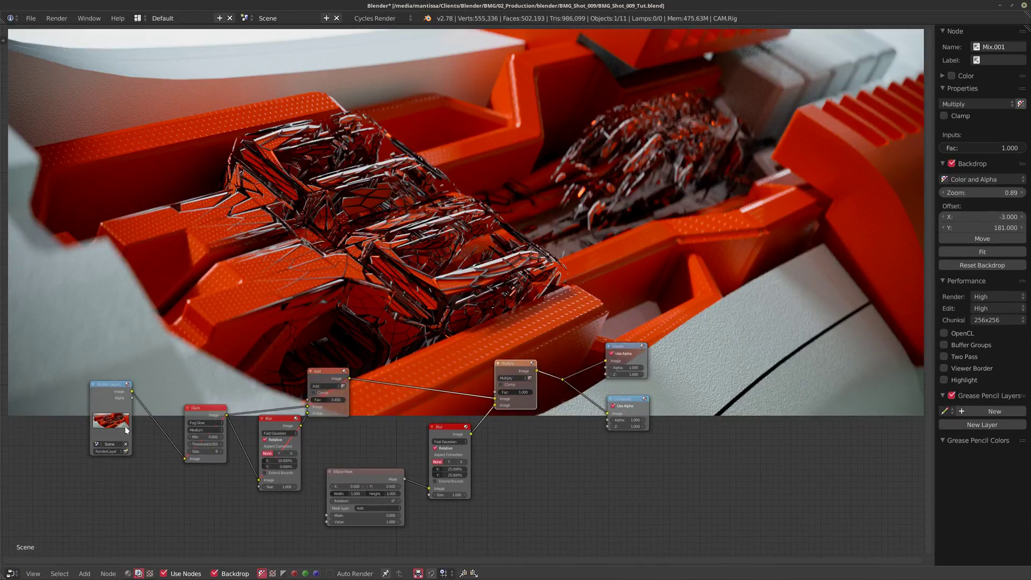
# Step: Unmute the Fog Glow Glare node so it contributes to the composite
pyautogui.moveTo(354, 443); pyautogui.dragTo(372, 431, button='middle')
pyautogui.scroll(1, 371, 430)
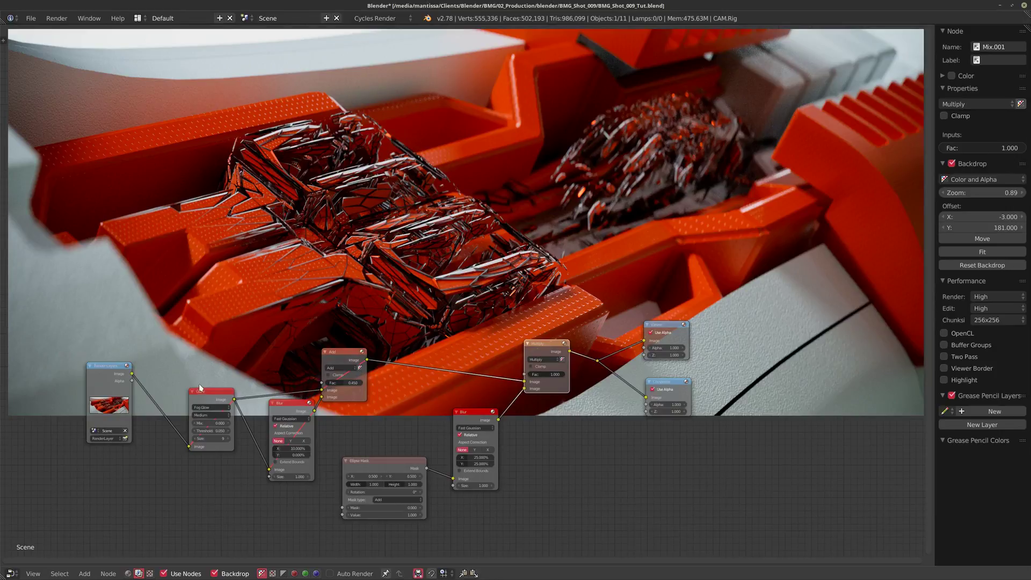
pyautogui.click(213, 394)
pyautogui.press('m')
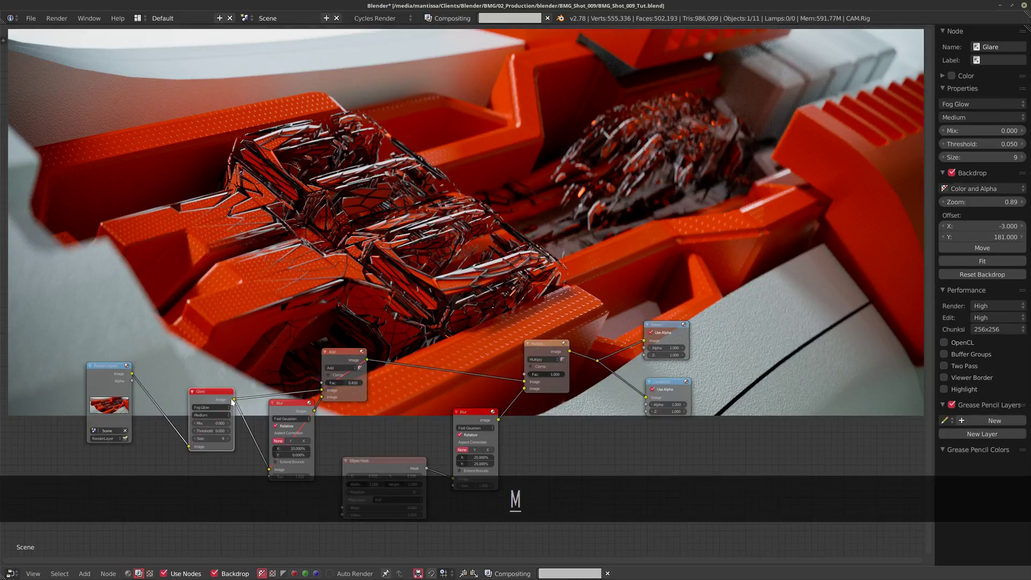
pyautogui.moveTo(406, 440); pyautogui.dragTo(426, 412, button='middle')
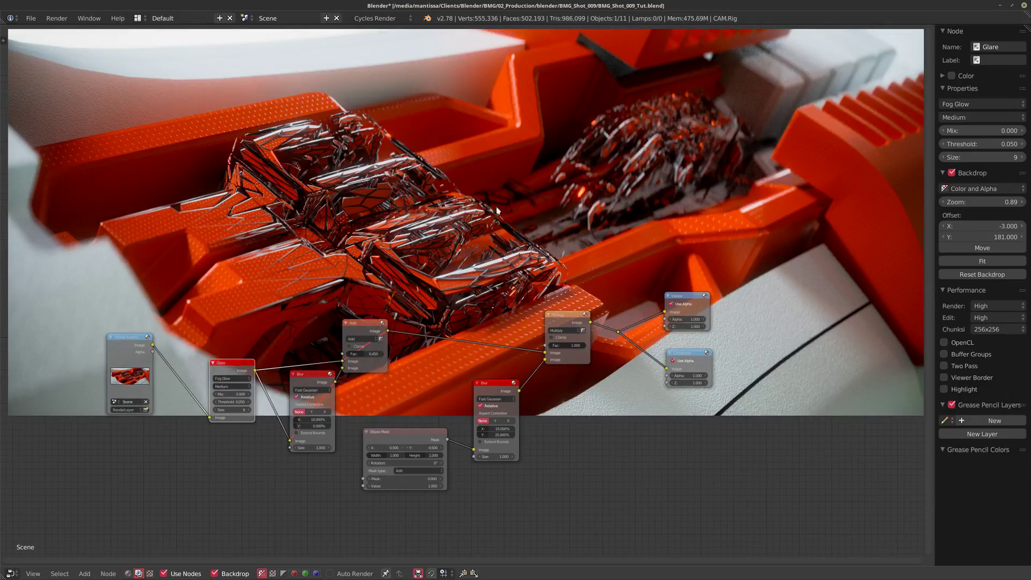
pyautogui.moveTo(497, 210); pyautogui.dragTo(491, 217, button='middle')
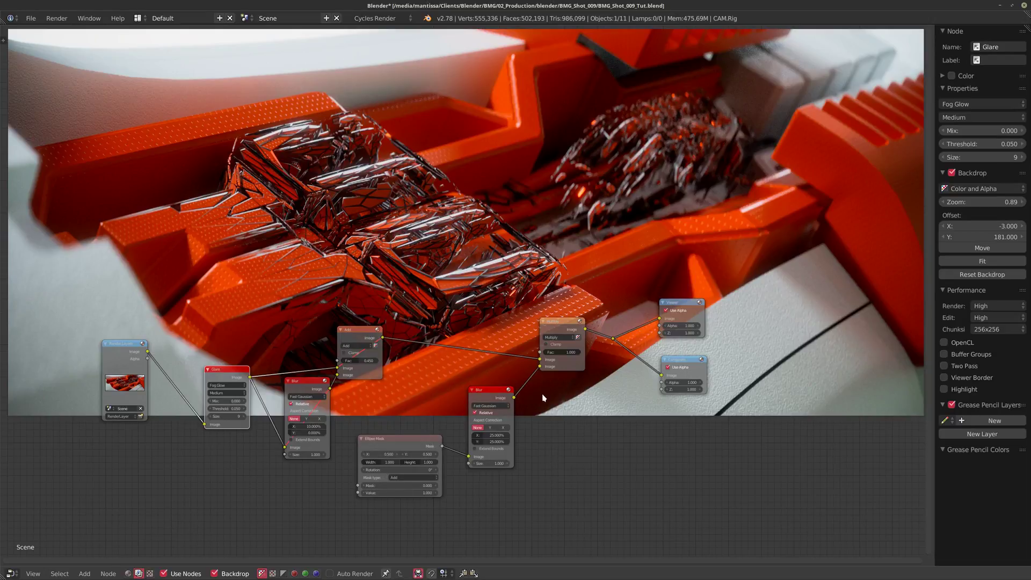
# Step: Move the Multiply node slightly lower in the node tree
pyautogui.moveTo(556, 333); pyautogui.dragTo(556, 349)
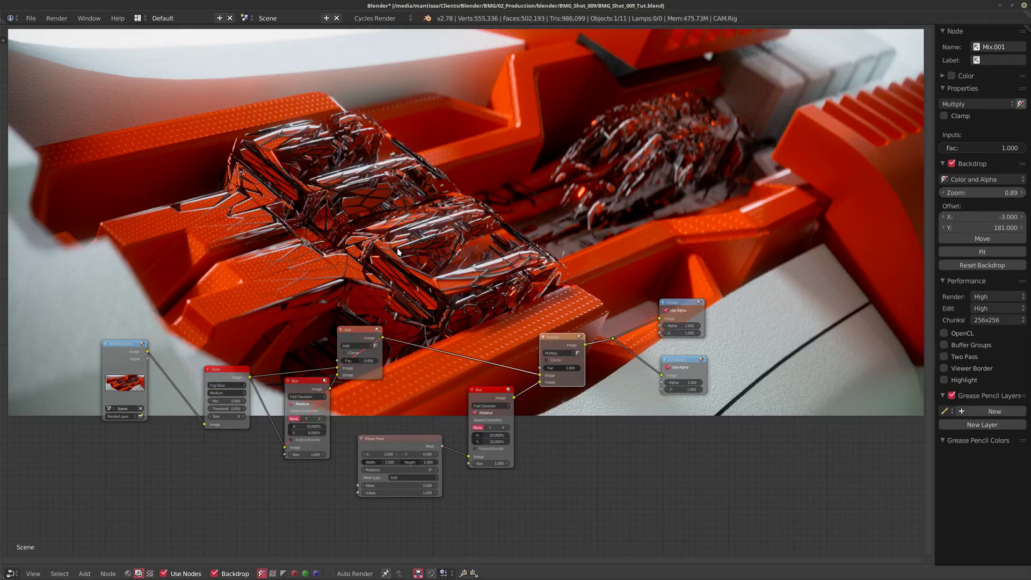
pyautogui.moveTo(426, 342); pyautogui.dragTo(424, 385, button='middle')
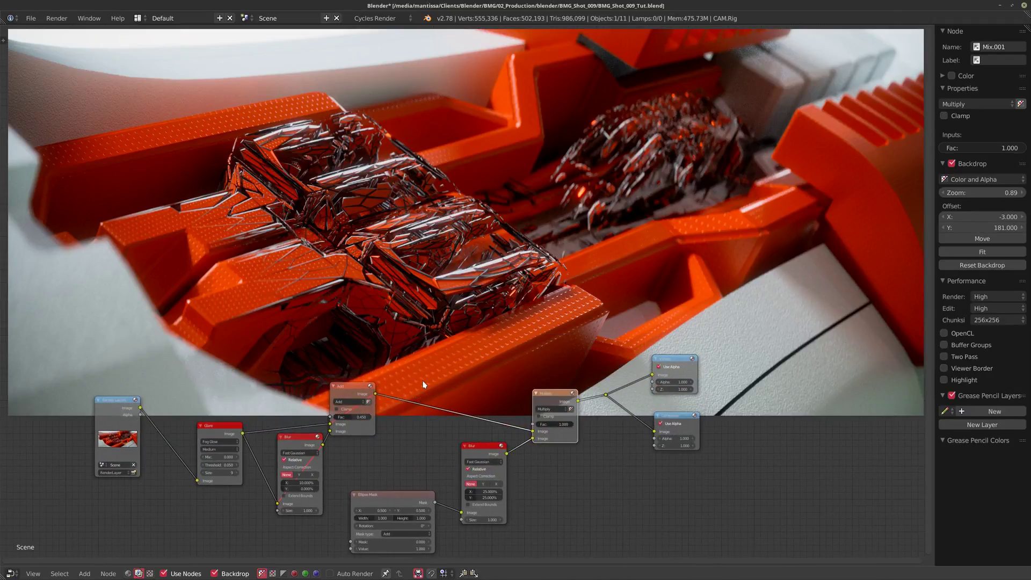